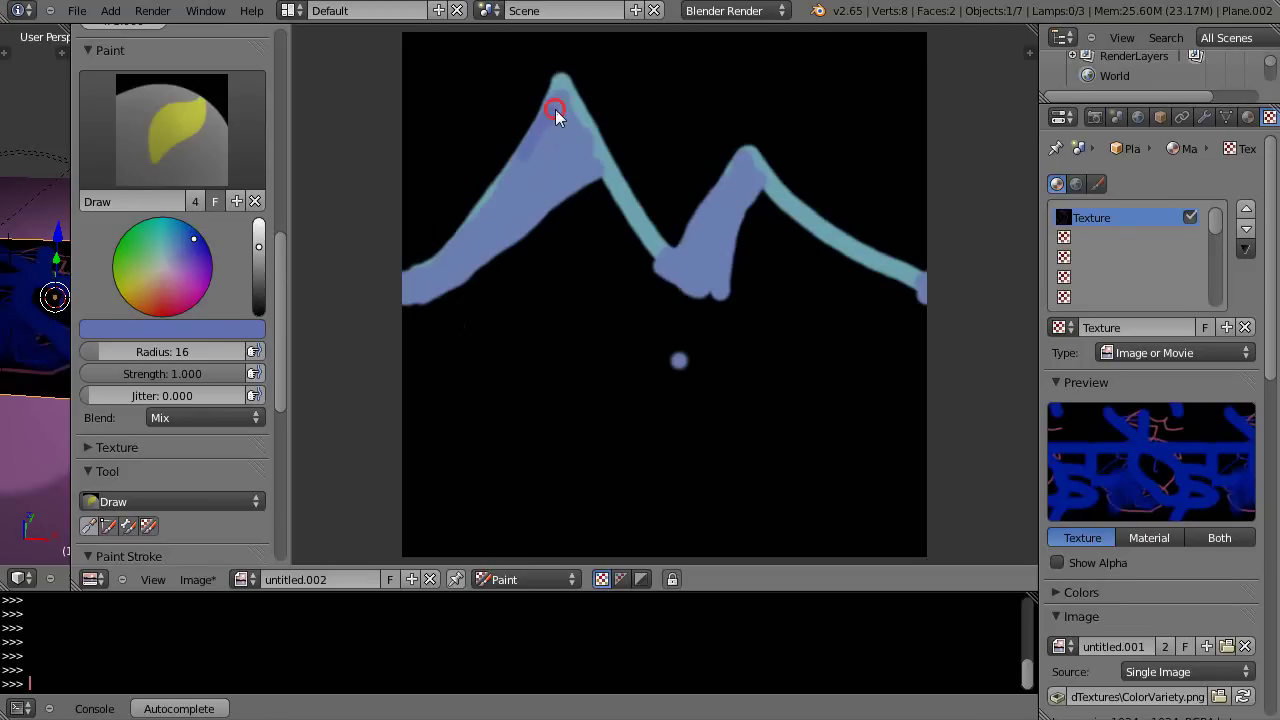
Paint more blue up the left and right peak slopes, then a horizontal line beneath them
{"action": "mouse_move", "coordinate": [523, 167]}
{"action": "left_mouse_down"}
{"action": "mouse_move", "coordinate": [484, 228]}
{"action": "mouse_move", "coordinate": [515, 180]}
{"action": "mouse_move", "coordinate": [483, 198]}
{"action": "mouse_move", "coordinate": [437, 272]}
{"action": "mouse_move", "coordinate": [494, 225]}
{"action": "mouse_move", "coordinate": [559, 96]}
{"action": "mouse_move", "coordinate": [558, 119]}
{"action": "mouse_move", "coordinate": [566, 79]}
{"action": "left_mouse_up"}
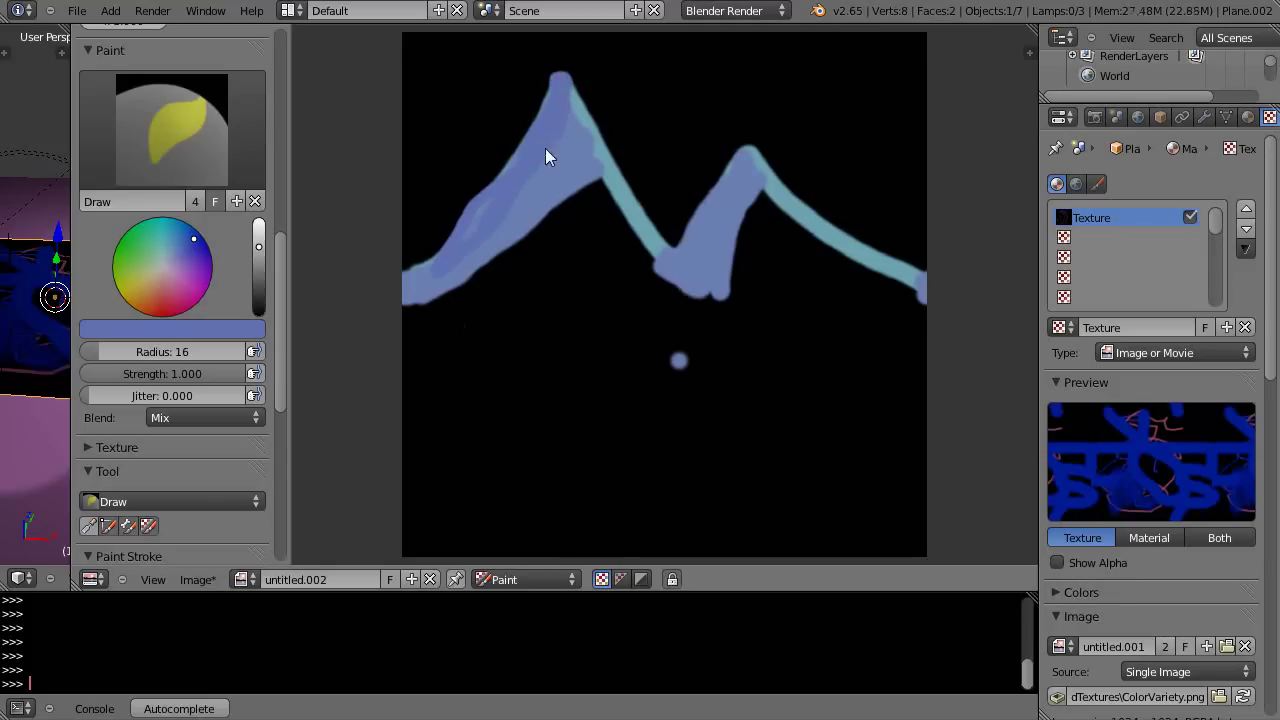
{"action": "mouse_move", "coordinate": [719, 188]}
{"action": "left_mouse_down"}
{"action": "mouse_move", "coordinate": [750, 156]}
{"action": "mouse_move", "coordinate": [678, 259]}
{"action": "mouse_move", "coordinate": [735, 217]}
{"action": "mouse_move", "coordinate": [756, 169]}
{"action": "mouse_move", "coordinate": [711, 280]}
{"action": "mouse_move", "coordinate": [716, 221]}
{"action": "mouse_move", "coordinate": [671, 263]}
{"action": "left_mouse_up"}
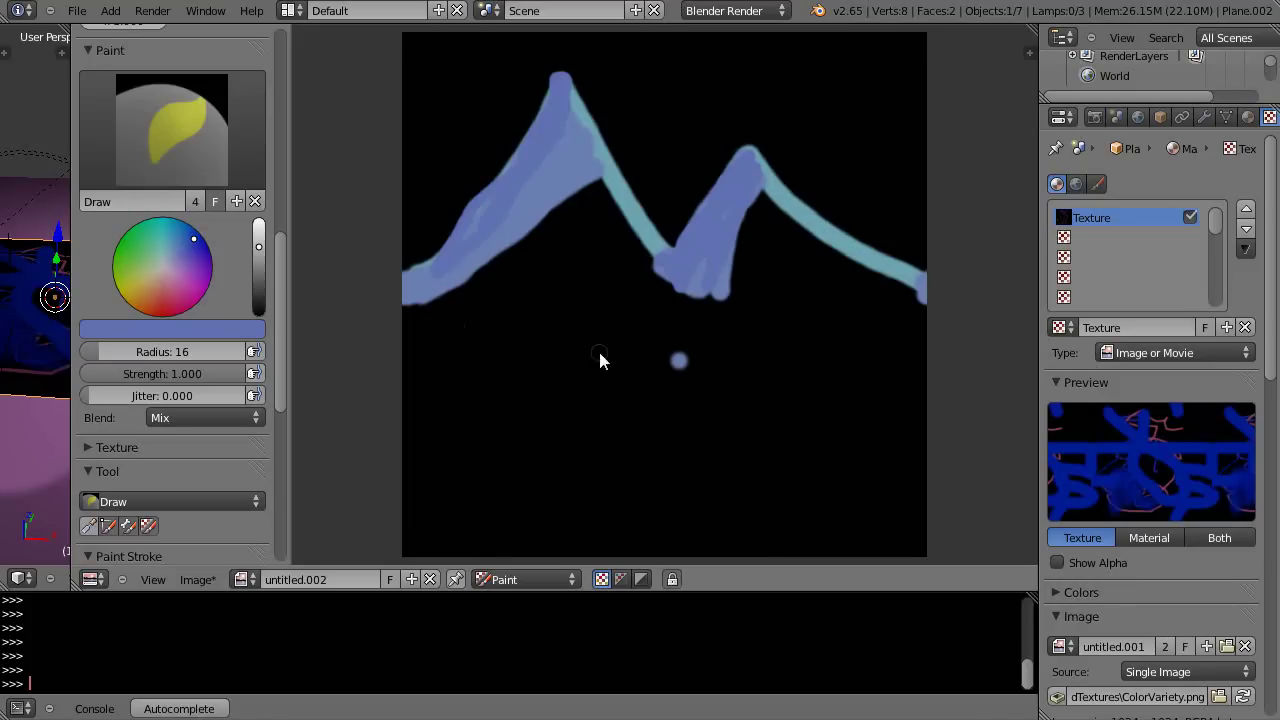
{"action": "scroll", "coordinate": [630, 360], "scroll_direction": "up", "scroll_amount": 2}
{"action": "scroll", "coordinate": [630, 360], "scroll_direction": "down", "scroll_amount": 2}
{"action": "left_click_drag", "start_coordinate": [408, 331], "coordinate": [900, 330]}
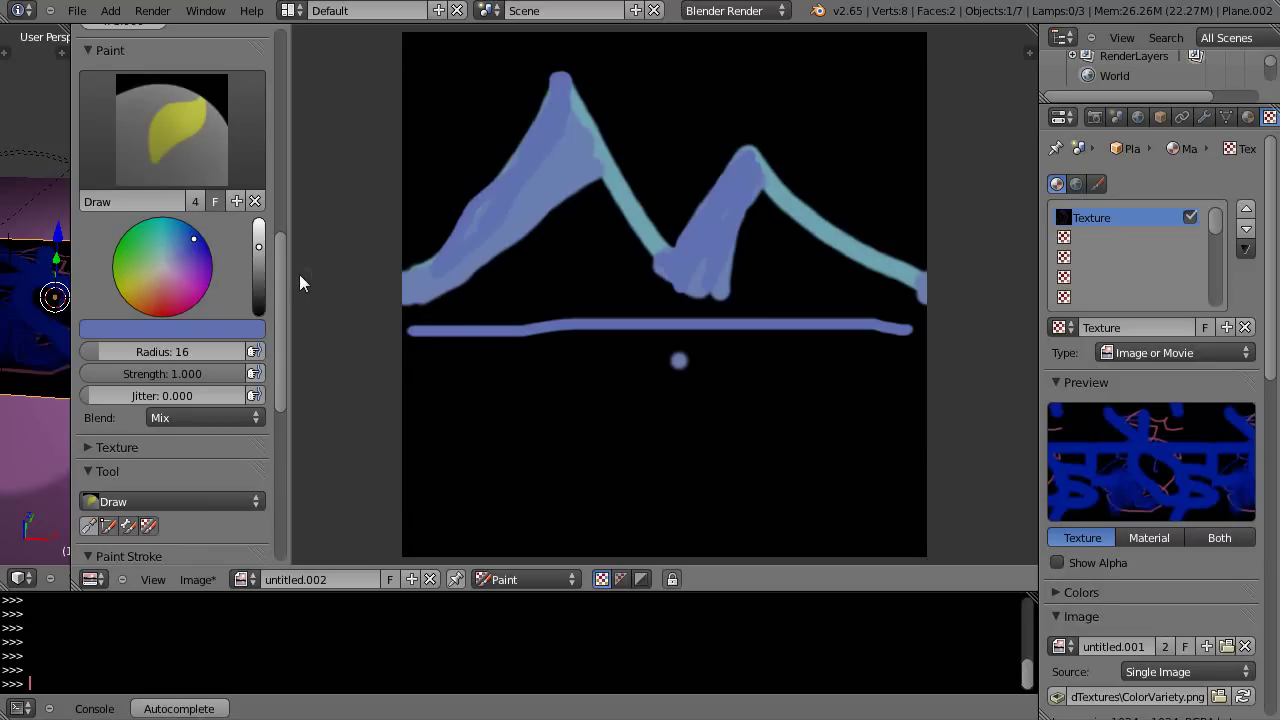
Set the brush radius to 47 and paint a thick vertical stroke down between the peaks
{"action": "mouse_move", "coordinate": [282, 263]}
{"action": "left_mouse_down"}
{"action": "mouse_move", "coordinate": [292, 353]}
{"action": "mouse_move", "coordinate": [377, 413]}
{"action": "left_mouse_up"}
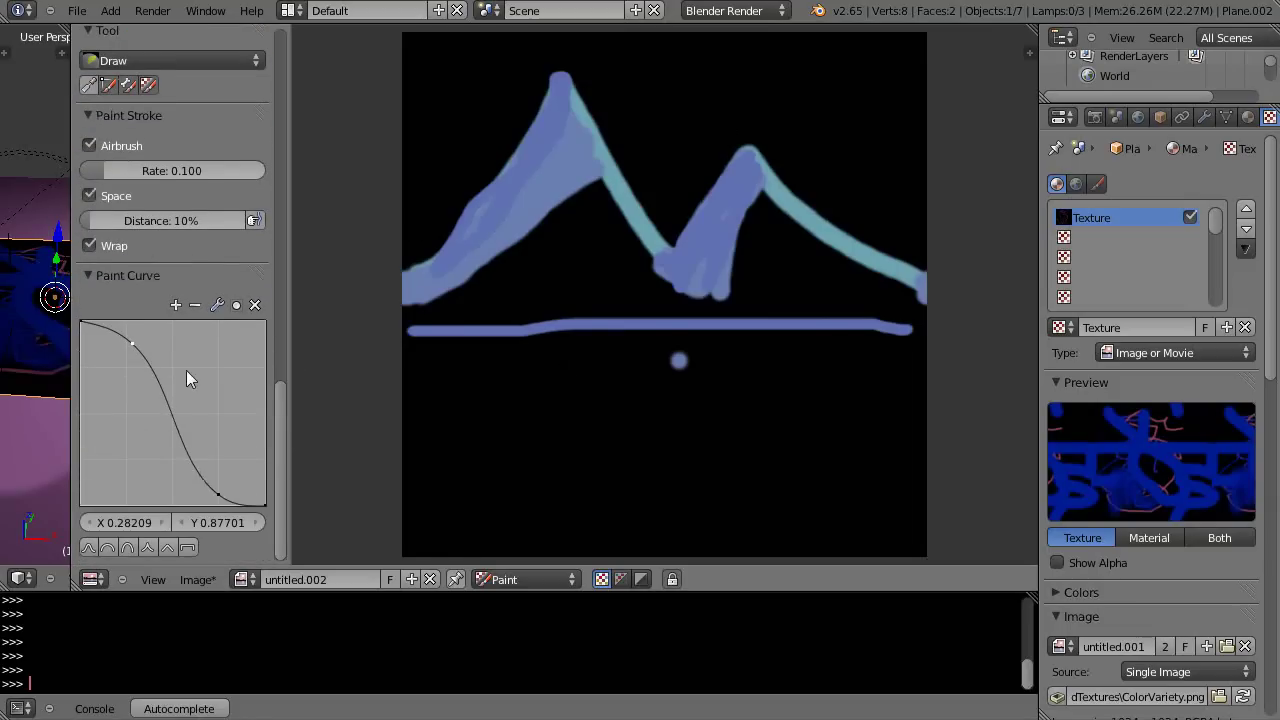
{"action": "scroll", "coordinate": [186, 370], "scroll_direction": "up", "scroll_amount": 3}
{"action": "left_click", "coordinate": [89, 366]}
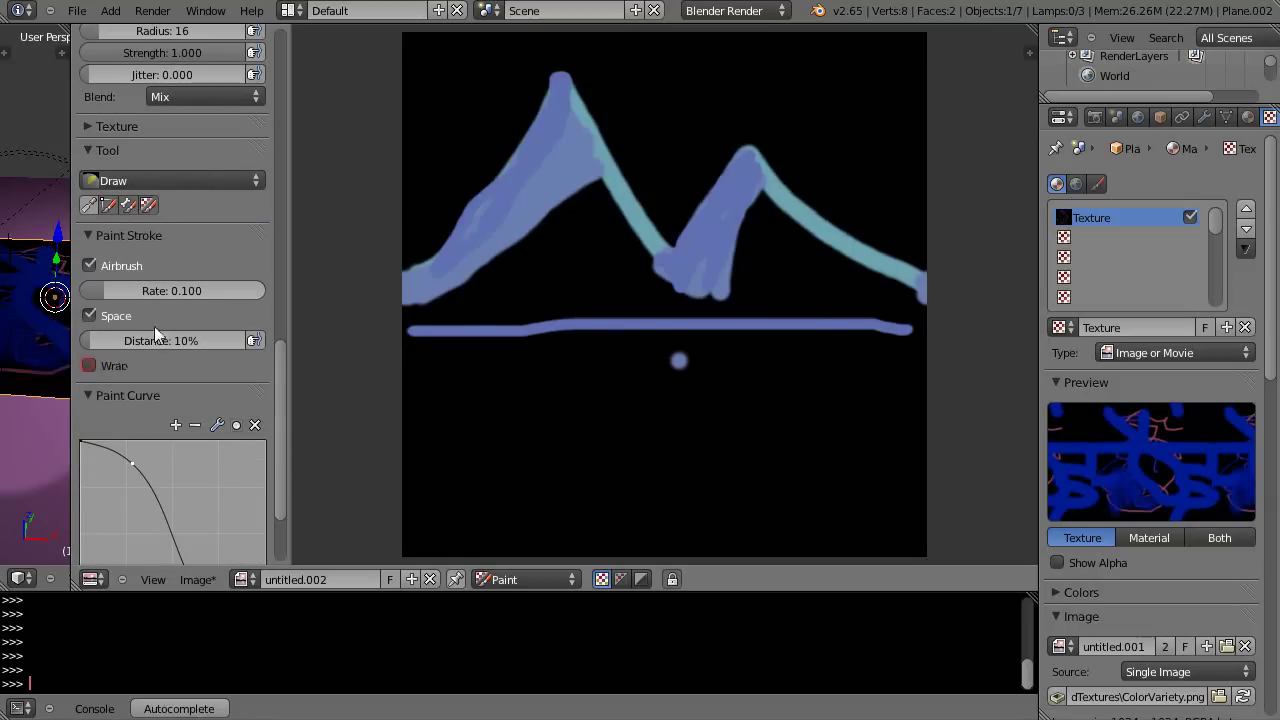
{"action": "left_click", "coordinate": [89, 366]}
{"action": "key", "text": "f"}
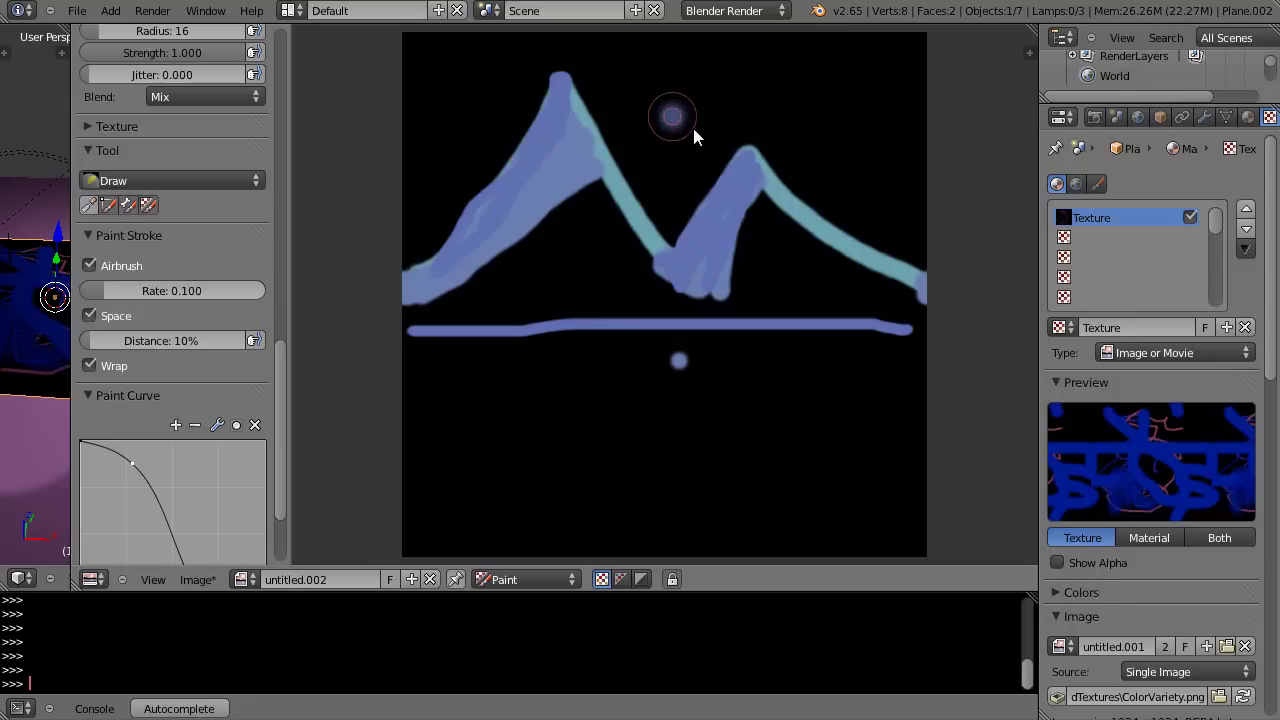
{"action": "left_click", "coordinate": [693, 128]}
{"action": "mouse_move", "coordinate": [665, 97]}
{"action": "left_mouse_down"}
{"action": "mouse_move", "coordinate": [671, 368]}
{"action": "mouse_move", "coordinate": [650, 415]}
{"action": "mouse_move", "coordinate": [703, 468]}
{"action": "mouse_move", "coordinate": [766, 597]}
{"action": "left_mouse_up"}
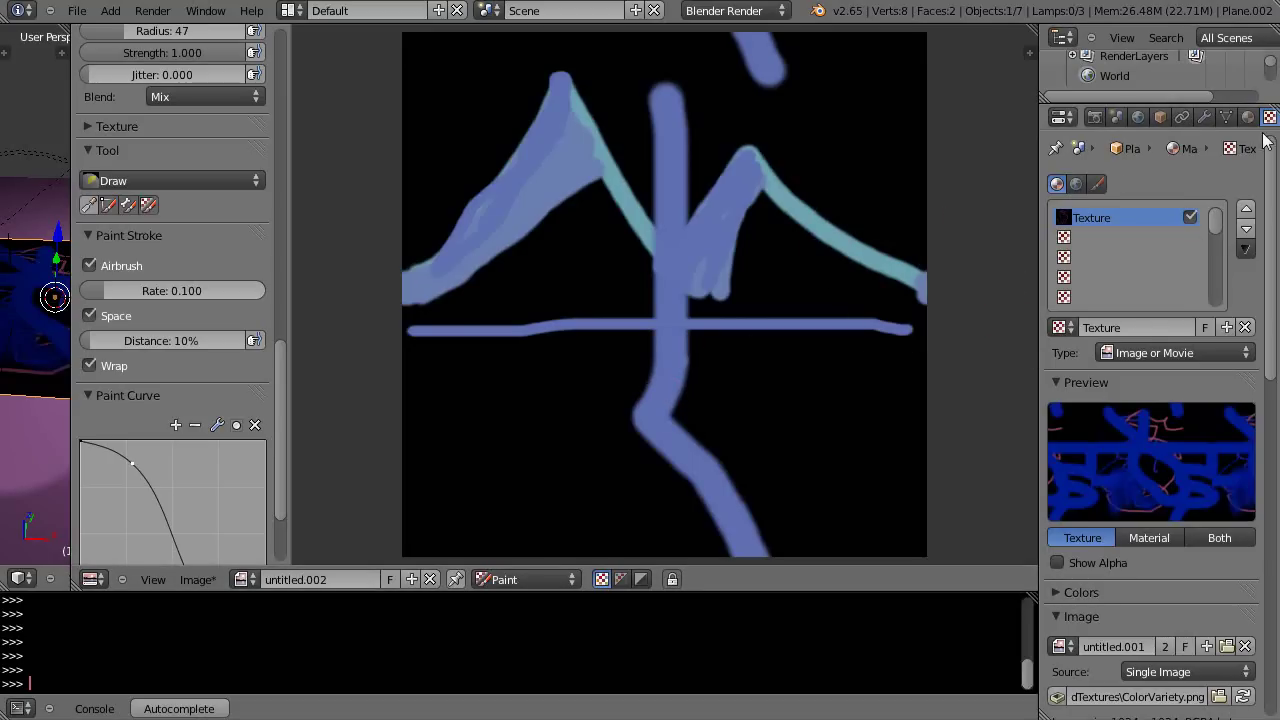
Hide the tool shelf, widen the 3D view, and set texture mapping size to X 7.59, Y 5.17
{"action": "scroll", "coordinate": [1141, 449], "scroll_direction": "down", "scroll_amount": 10}
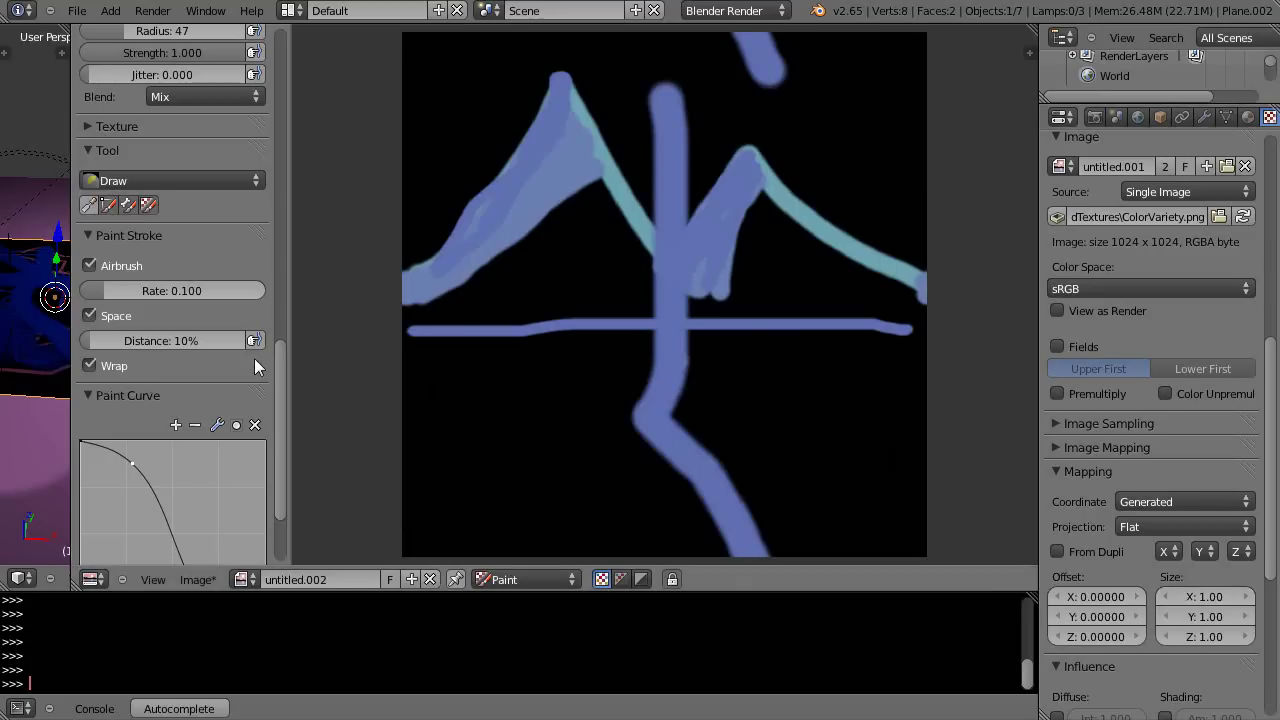
{"action": "key", "text": "t"}
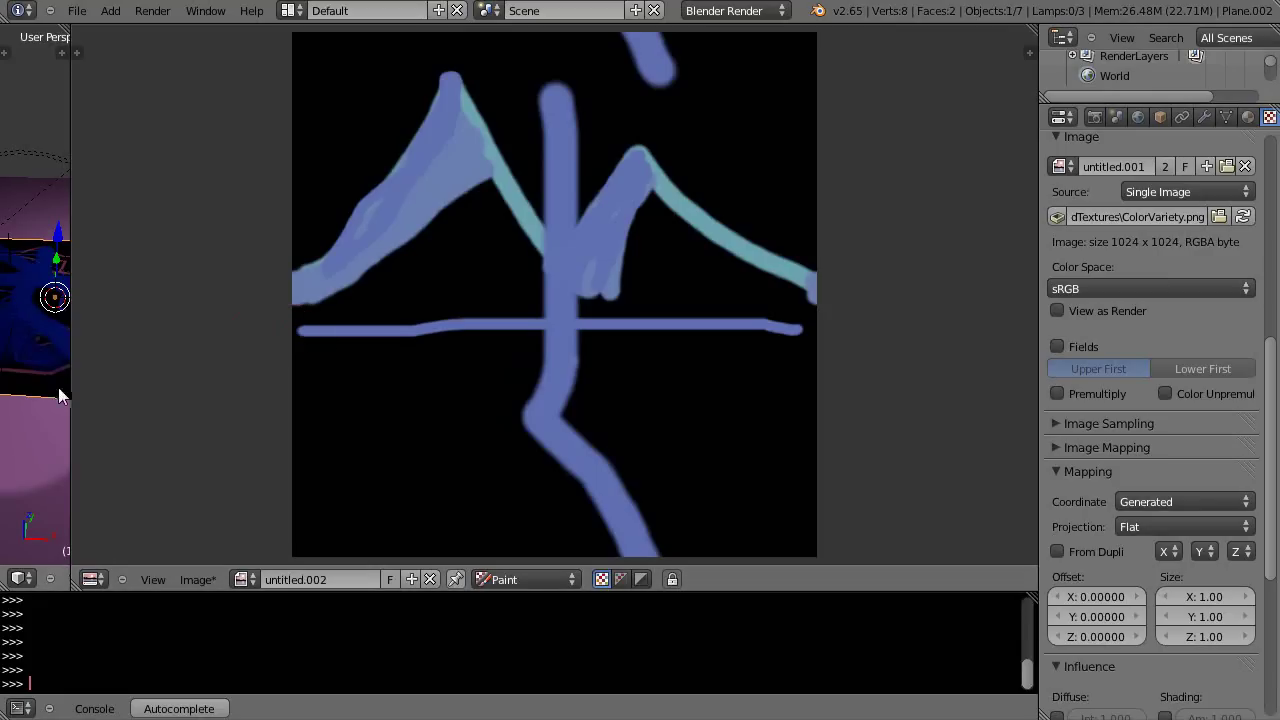
{"action": "left_click_drag", "start_coordinate": [68, 395], "coordinate": [623, 409]}
{"action": "scroll", "coordinate": [432, 387], "scroll_direction": "up", "scroll_amount": 5}
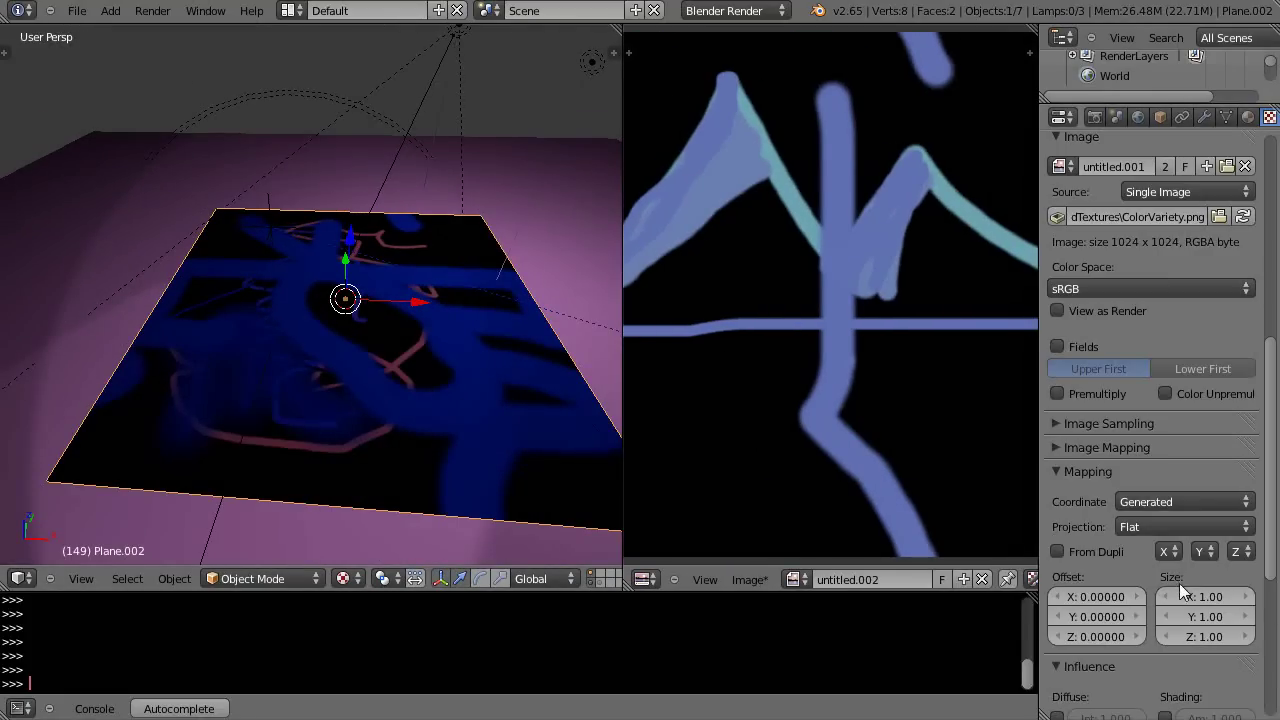
{"action": "left_click_drag", "start_coordinate": [1180, 596], "coordinate": [1260, 623]}
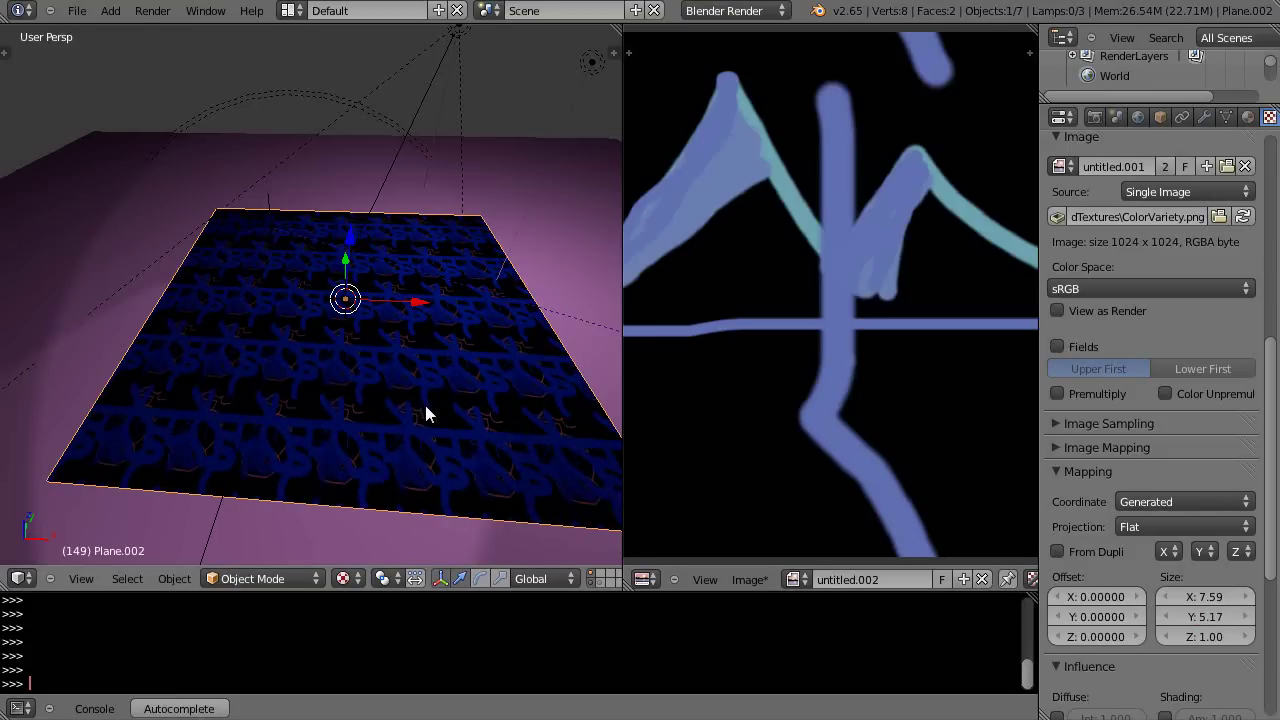
{"action": "scroll", "coordinate": [424, 408], "scroll_direction": "up", "scroll_amount": 3}
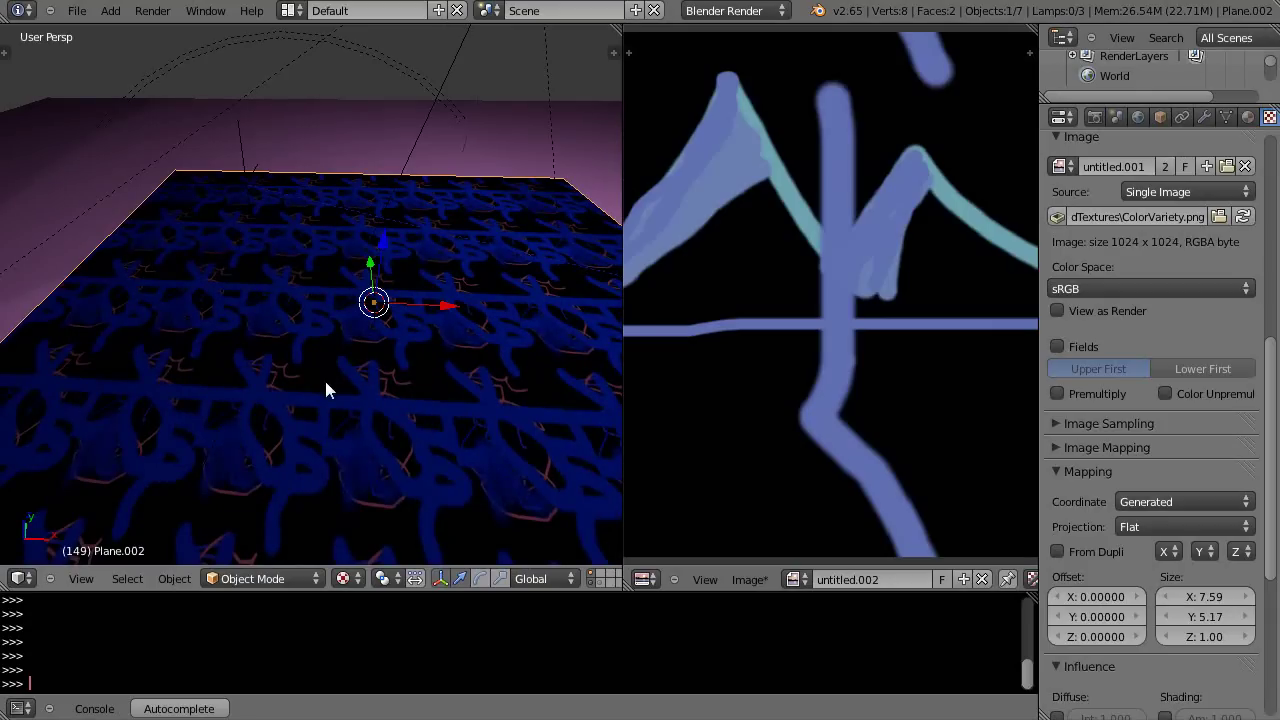
{"action": "scroll", "coordinate": [845, 296], "scroll_direction": "down", "scroll_amount": 5}
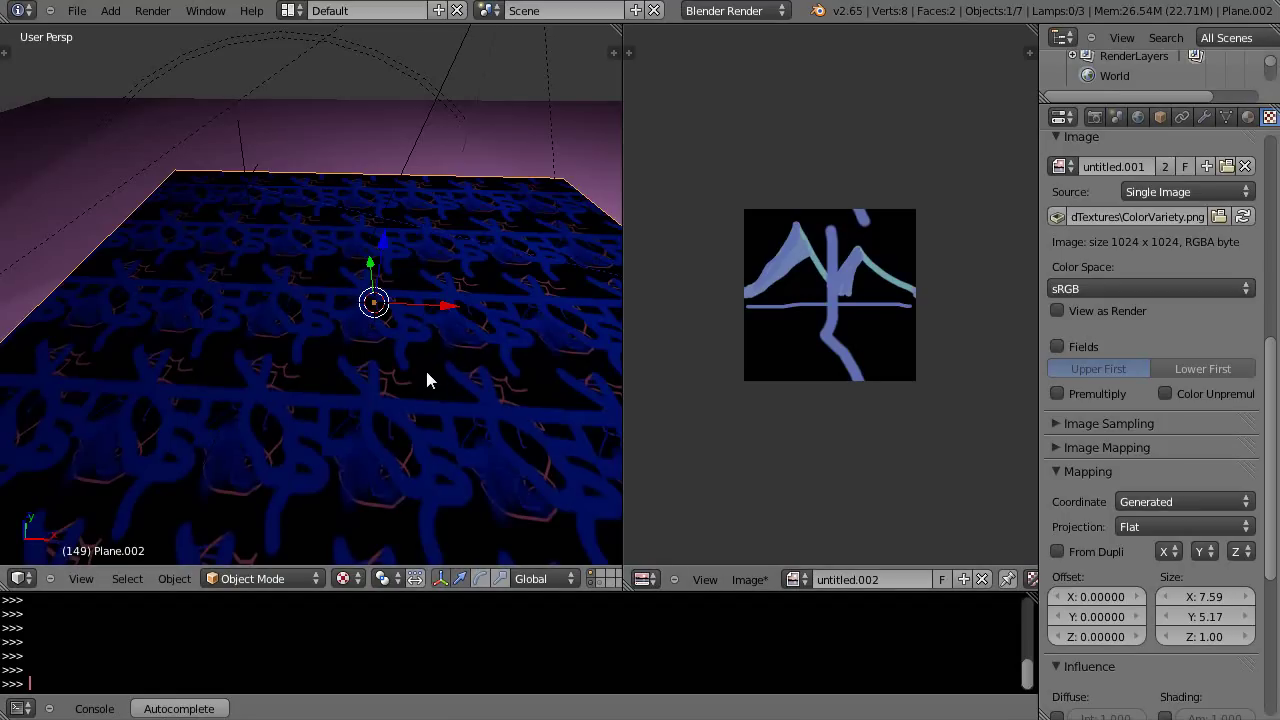
{"action": "scroll", "coordinate": [445, 372], "scroll_direction": "down", "scroll_amount": 6}
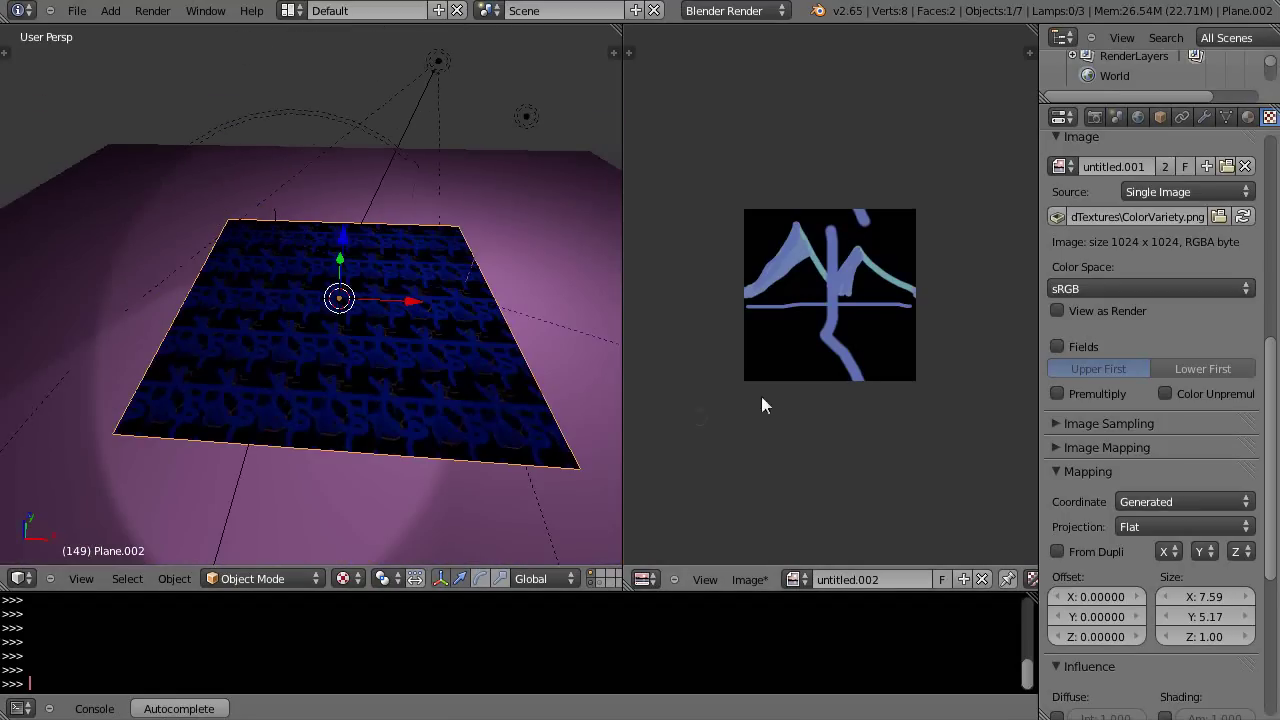
Bring back the tool shelf, sharpen the Paint Curve falloff, and paint soft vertical strokes at centre and sides
{"action": "mouse_move", "coordinate": [623, 368]}
{"action": "left_mouse_down"}
{"action": "mouse_move", "coordinate": [80, 386]}
{"action": "mouse_move", "coordinate": [138, 394]}
{"action": "left_mouse_up"}
{"action": "scroll", "coordinate": [457, 371], "scroll_direction": "up", "scroll_amount": 4}
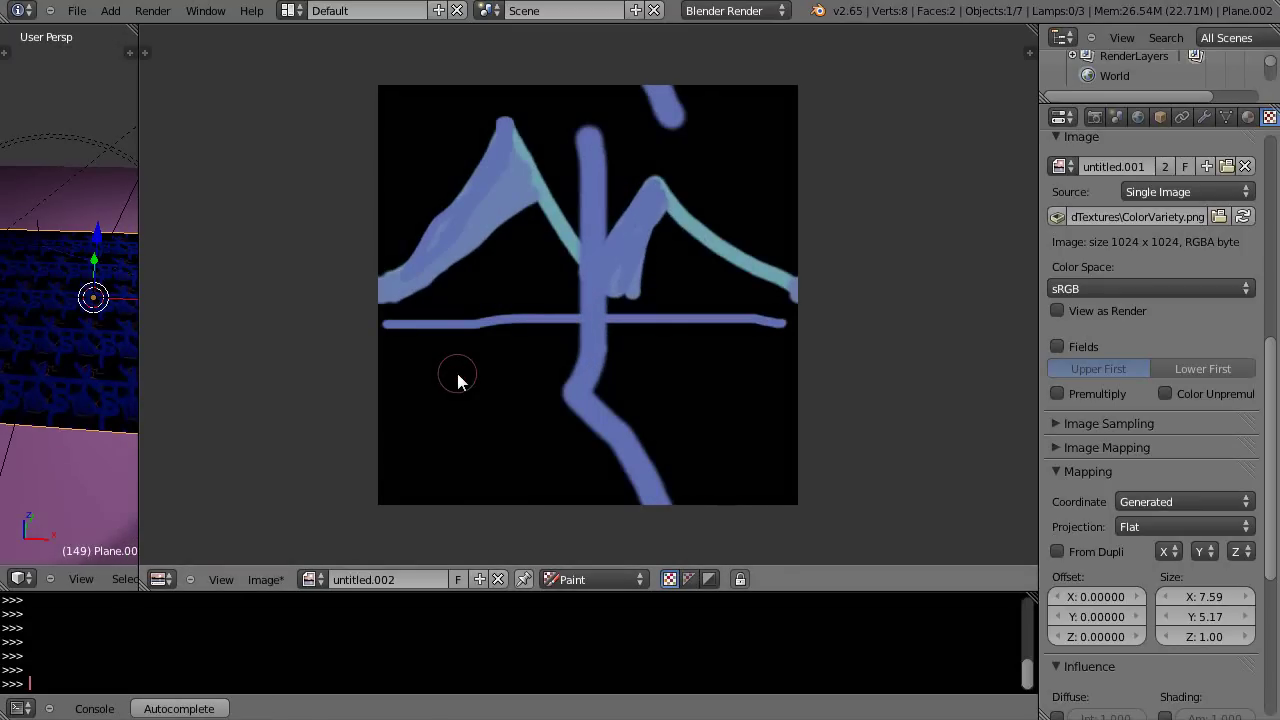
{"action": "key", "text": "t"}
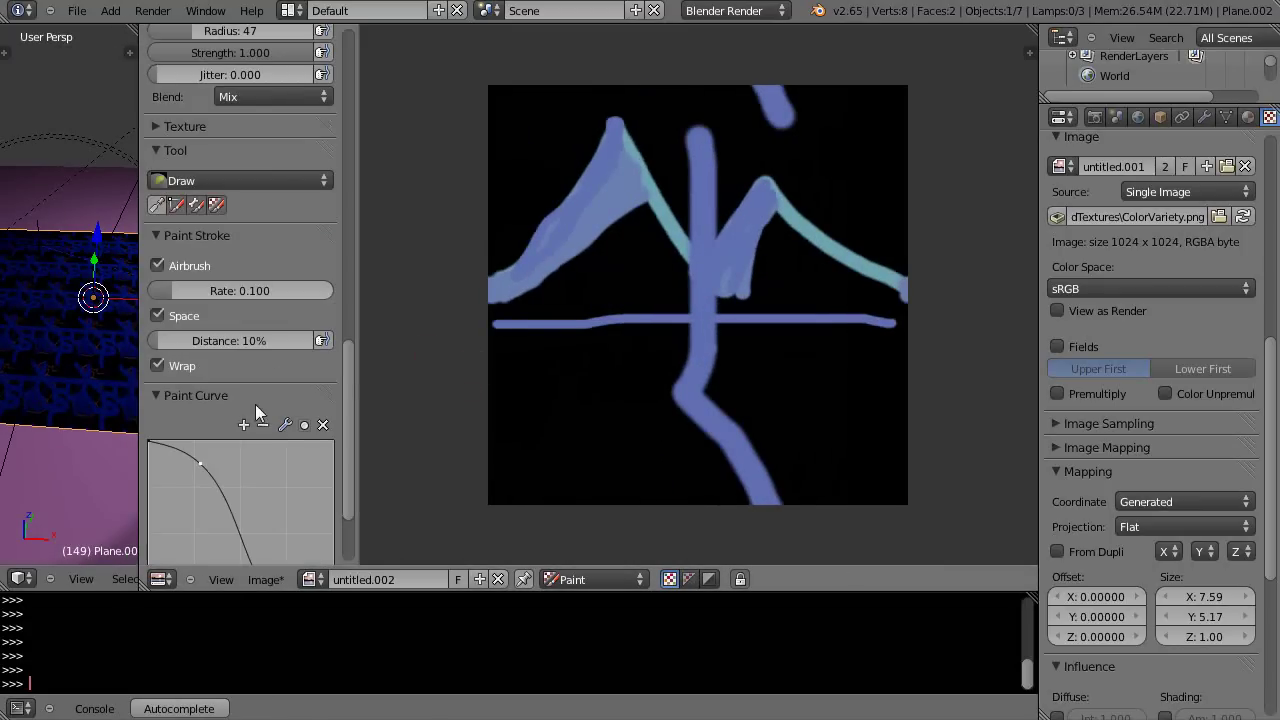
{"action": "left_click_drag", "start_coordinate": [349, 366], "coordinate": [354, 466]}
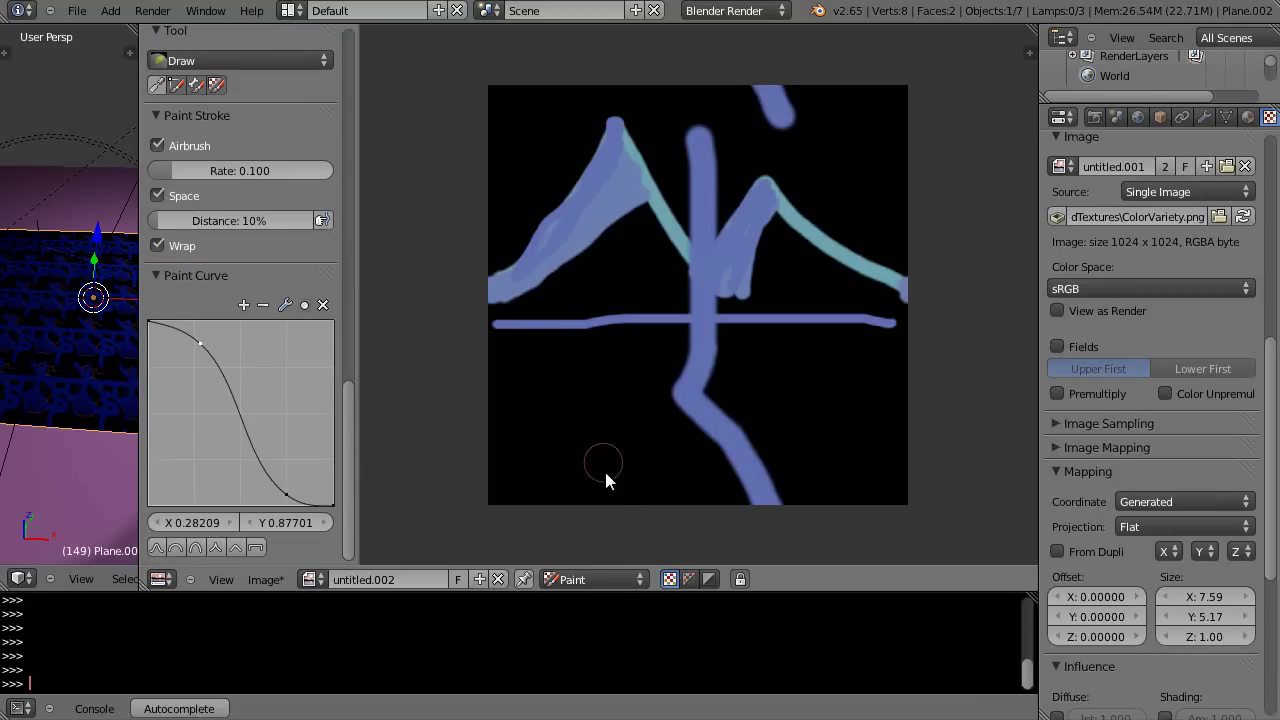
{"action": "left_click_drag", "start_coordinate": [607, 490], "coordinate": [607, 302]}
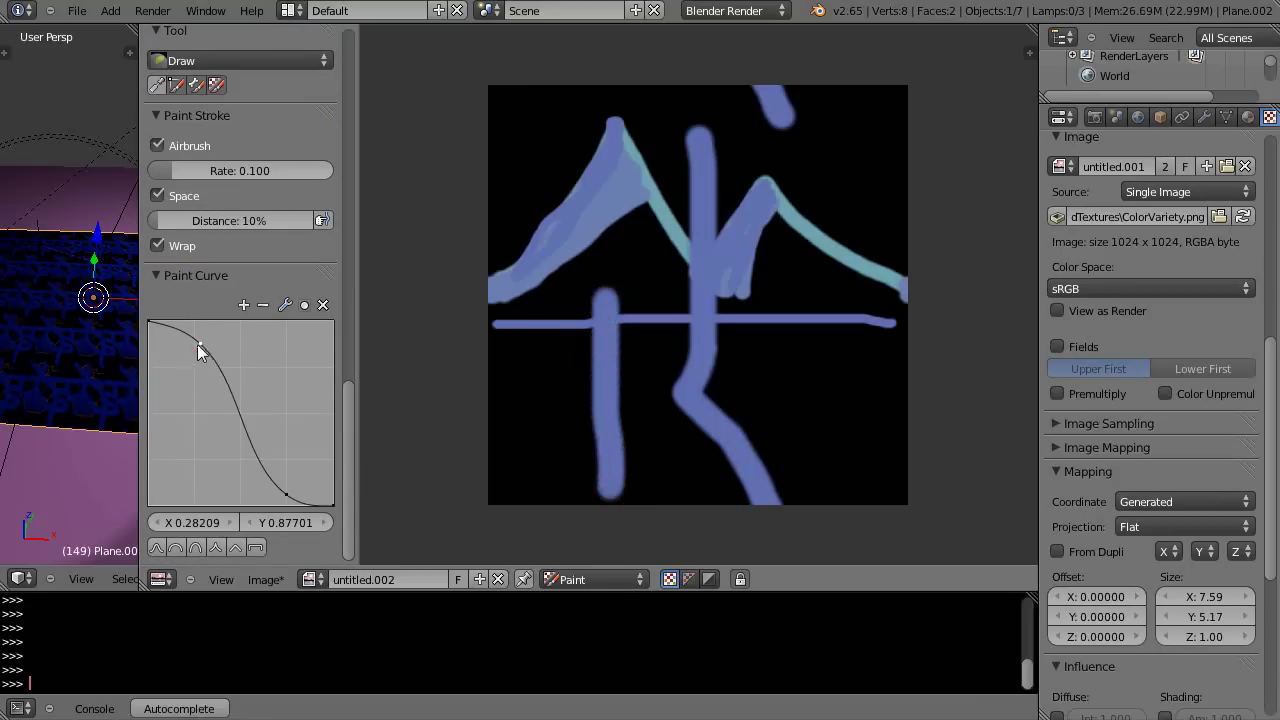
{"action": "mouse_move", "coordinate": [200, 344]}
{"action": "left_mouse_down"}
{"action": "mouse_move", "coordinate": [169, 453]}
{"action": "mouse_move", "coordinate": [174, 496]}
{"action": "left_mouse_up"}
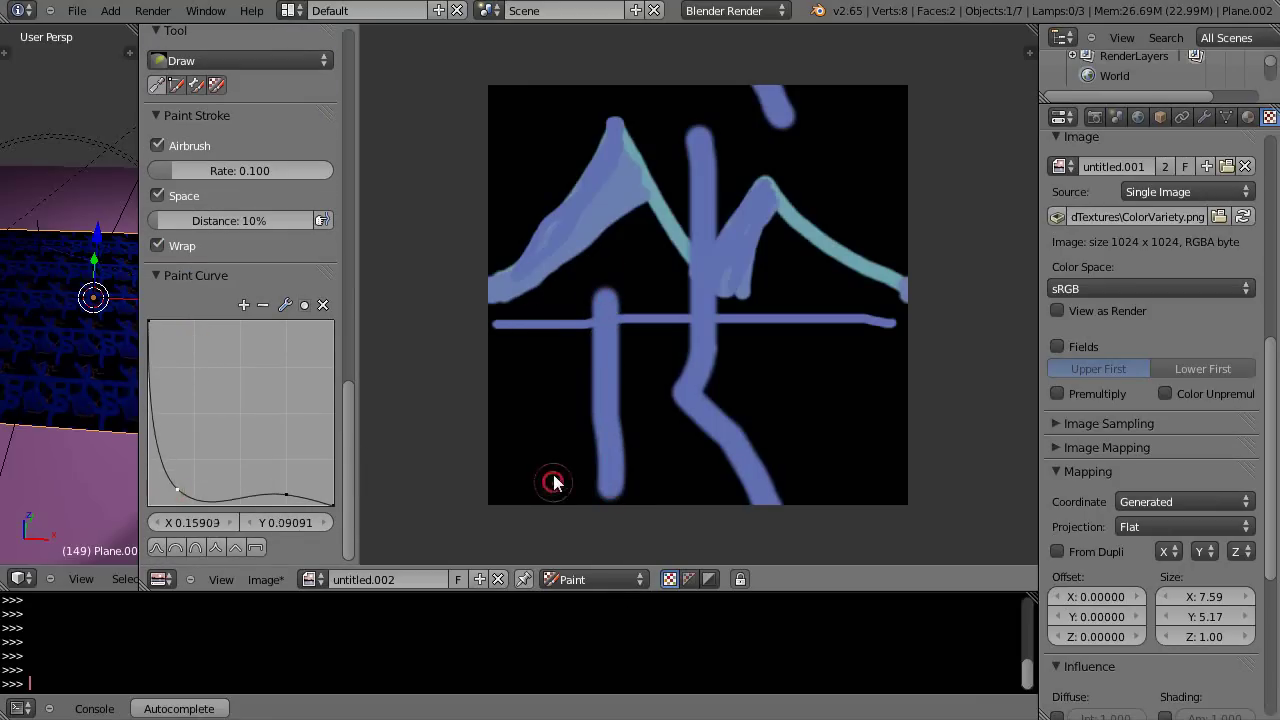
{"action": "left_click_drag", "start_coordinate": [553, 490], "coordinate": [557, 345]}
{"action": "left_click_drag", "start_coordinate": [812, 492], "coordinate": [801, 340]}
Airbrush soft blue dabs and scribbles across the centre of the image
{"action": "scroll", "coordinate": [818, 337], "scroll_direction": "up", "scroll_amount": 3}
{"action": "scroll", "coordinate": [797, 451], "scroll_direction": "up", "scroll_amount": 3}
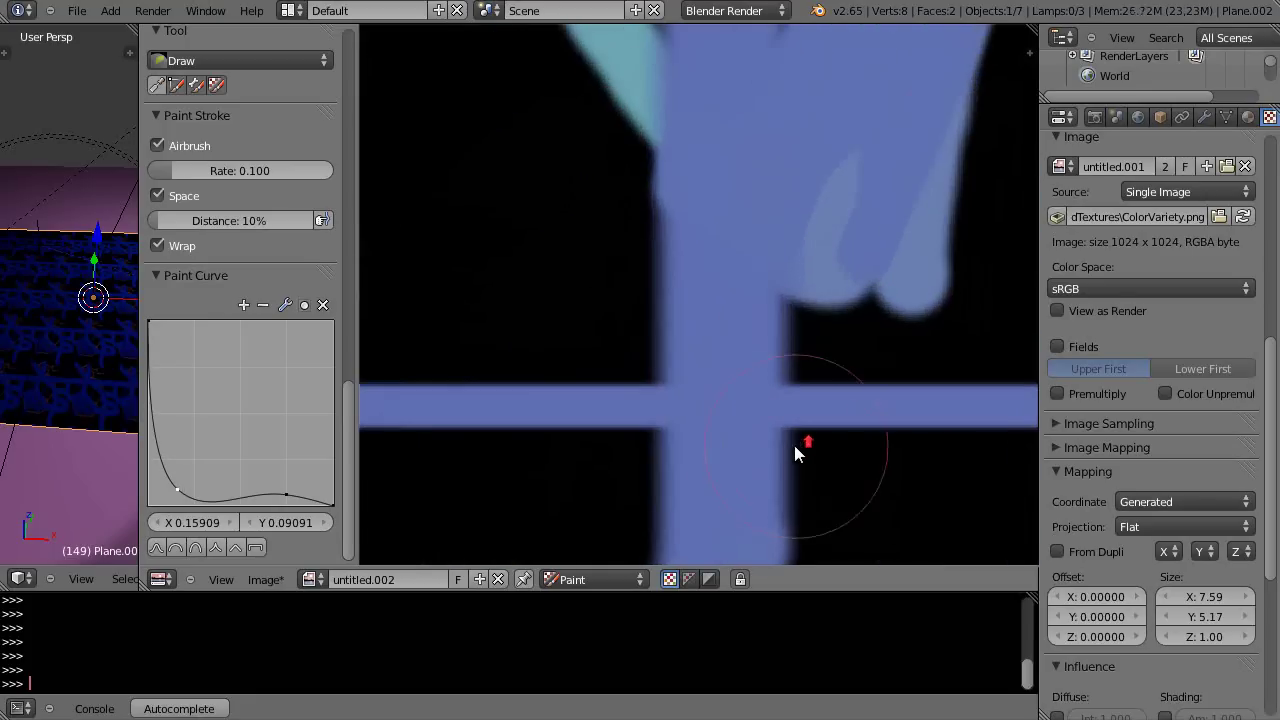
{"action": "mouse_move", "coordinate": [500, 243]}
{"action": "left_mouse_down"}
{"action": "mouse_move", "coordinate": [536, 254]}
{"action": "mouse_move", "coordinate": [540, 320]}
{"action": "mouse_move", "coordinate": [500, 421]}
{"action": "mouse_move", "coordinate": [614, 418]}
{"action": "mouse_move", "coordinate": [656, 450]}
{"action": "mouse_move", "coordinate": [756, 410]}
{"action": "left_mouse_up"}
{"action": "scroll", "coordinate": [756, 410], "scroll_direction": "down", "scroll_amount": 4}
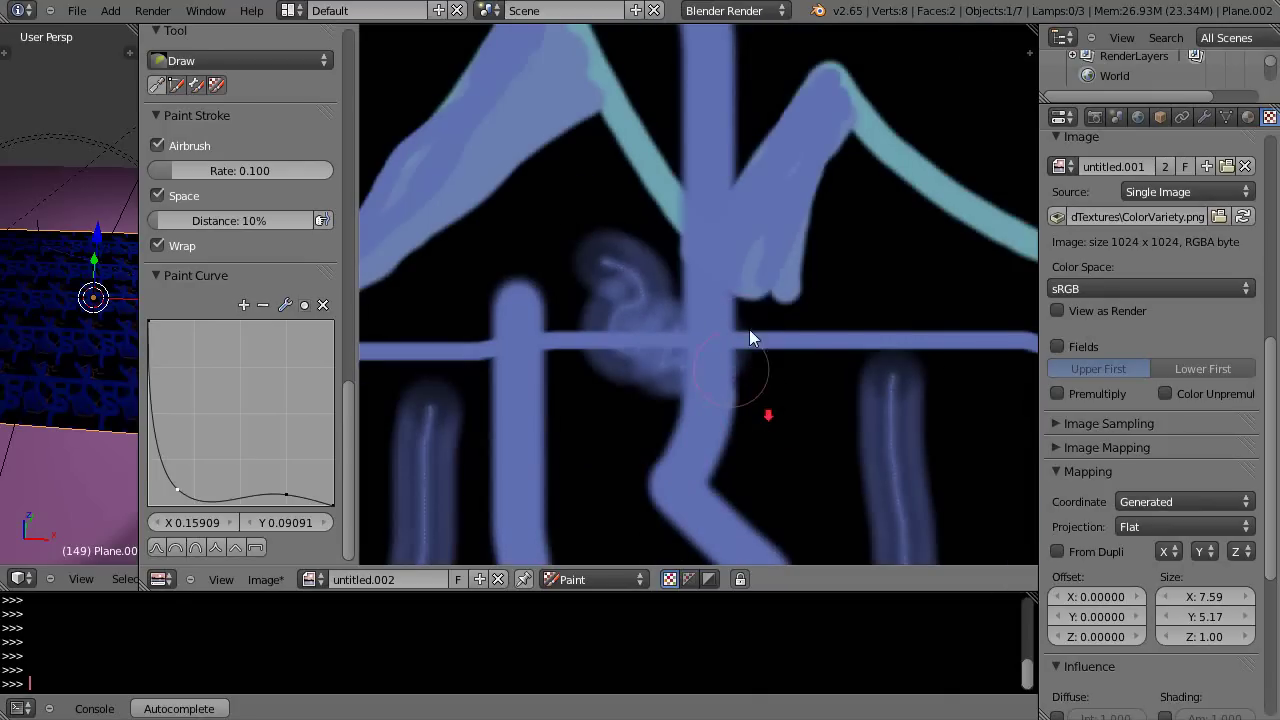
{"action": "mouse_move", "coordinate": [889, 197]}
{"action": "left_mouse_down"}
{"action": "mouse_move", "coordinate": [604, 213]}
{"action": "mouse_move", "coordinate": [826, 243]}
{"action": "mouse_move", "coordinate": [900, 320]}
{"action": "mouse_move", "coordinate": [509, 474]}
{"action": "mouse_move", "coordinate": [632, 427]}
{"action": "left_mouse_up"}
{"action": "scroll", "coordinate": [632, 427], "scroll_direction": "up", "scroll_amount": 2}
{"action": "scroll", "coordinate": [632, 427], "scroll_direction": "down", "scroll_amount": 3}
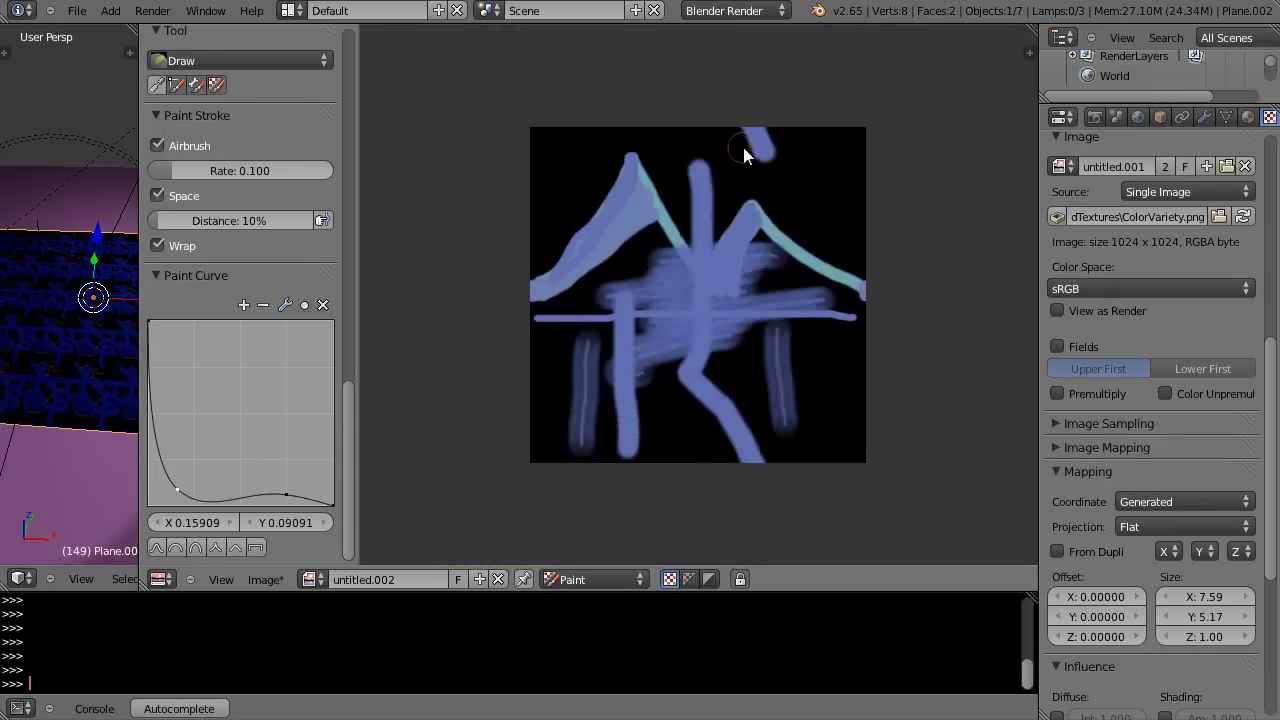
{"action": "mouse_move", "coordinate": [743, 152]}
{"action": "left_mouse_down"}
{"action": "mouse_move", "coordinate": [616, 203]}
{"action": "mouse_move", "coordinate": [654, 181]}
{"action": "mouse_move", "coordinate": [617, 193]}
{"action": "mouse_move", "coordinate": [604, 173]}
{"action": "mouse_move", "coordinate": [725, 172]}
{"action": "mouse_move", "coordinate": [587, 260]}
{"action": "mouse_move", "coordinate": [769, 216]}
{"action": "mouse_move", "coordinate": [629, 202]}
{"action": "mouse_move", "coordinate": [379, 214]}
{"action": "mouse_move", "coordinate": [313, 287]}
{"action": "mouse_move", "coordinate": [408, 327]}
{"action": "mouse_move", "coordinate": [320, 367]}
{"action": "mouse_move", "coordinate": [513, 392]}
{"action": "mouse_move", "coordinate": [486, 455]}
{"action": "mouse_move", "coordinate": [544, 440]}
{"action": "mouse_move", "coordinate": [628, 333]}
{"action": "left_mouse_up"}
{"action": "scroll", "coordinate": [628, 333], "scroll_direction": "up", "scroll_amount": 3}
{"action": "scroll", "coordinate": [635, 322], "scroll_direction": "down", "scroll_amount": 1}
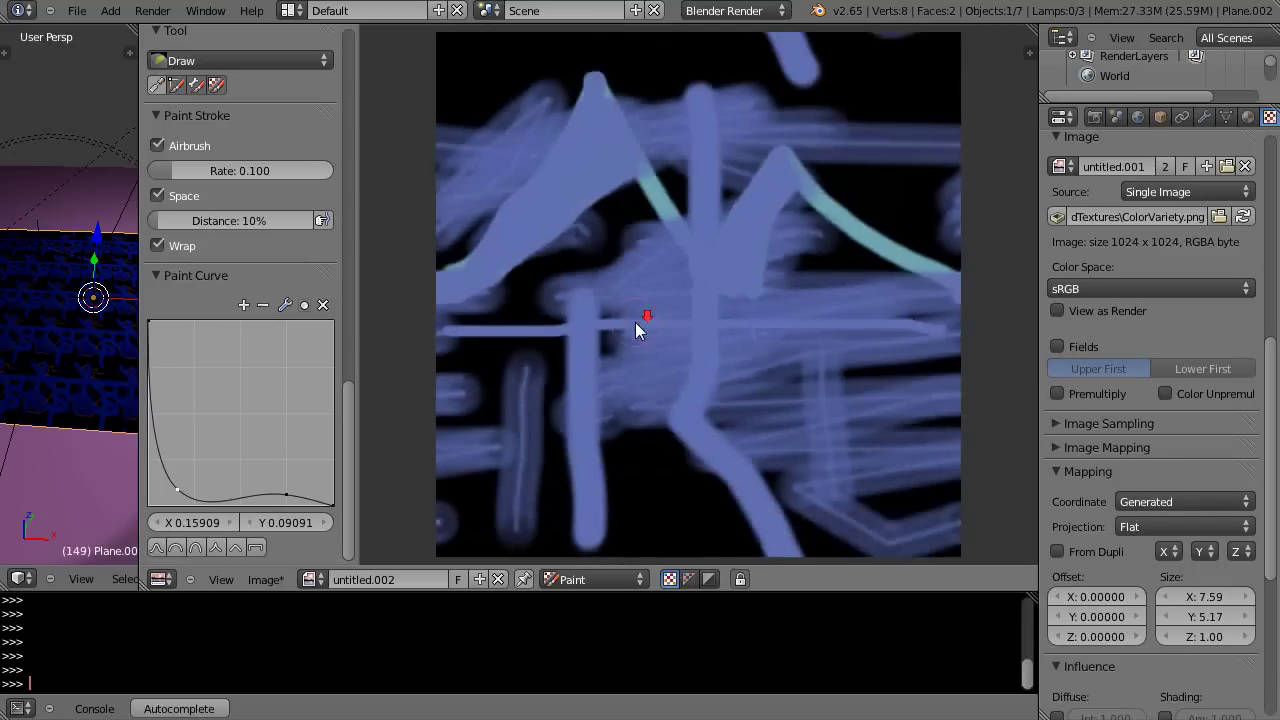
{"action": "scroll", "coordinate": [635, 322], "scroll_direction": "down", "scroll_amount": 3}
Undo five times, removing the strokes, peak fills, dot, purple fills and mountain lines
{"action": "key", "text": "ctrl+z"}
{"action": "key", "text": "ctrl+z"}
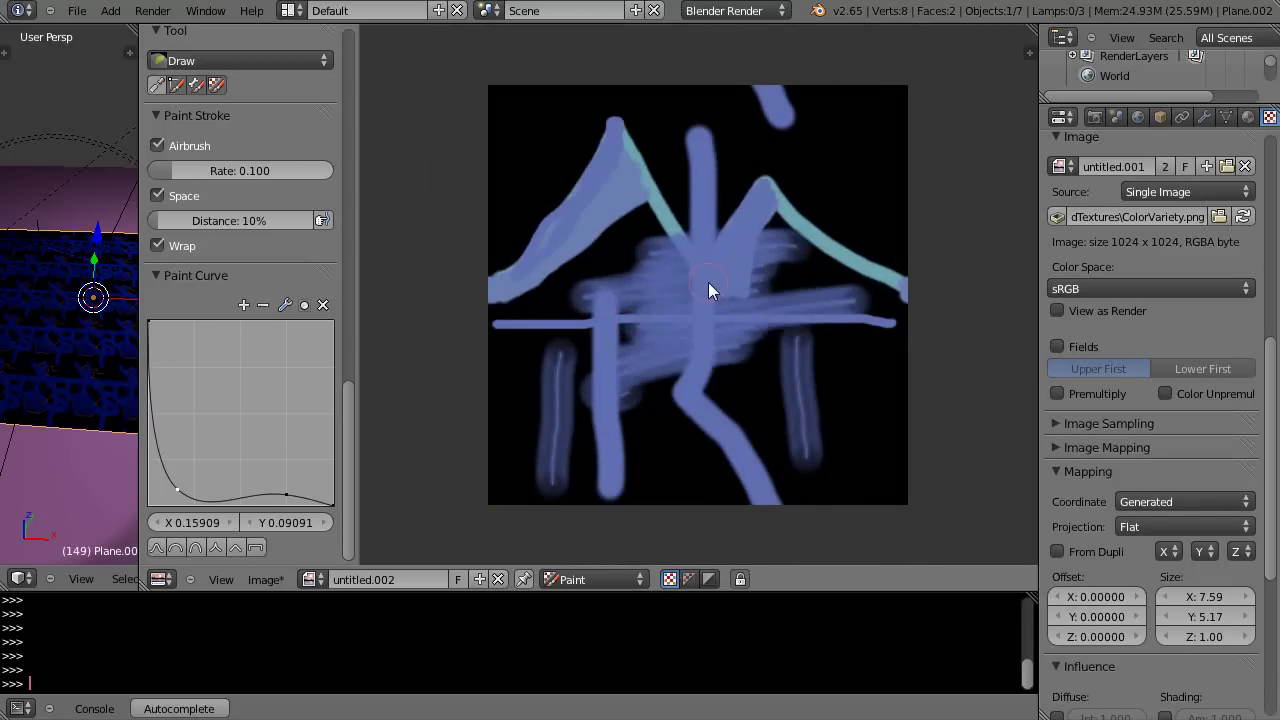
{"action": "key", "text": "ctrl+z"}
{"action": "key", "text": "ctrl+z"}
{"action": "key", "text": "ctrl+z"}
{"action": "key", "text": "ctrl+z"}
{"action": "key", "text": "ctrl+z"}
{"action": "key", "text": "ctrl+z"}
{"action": "key", "text": "ctrl+z"}
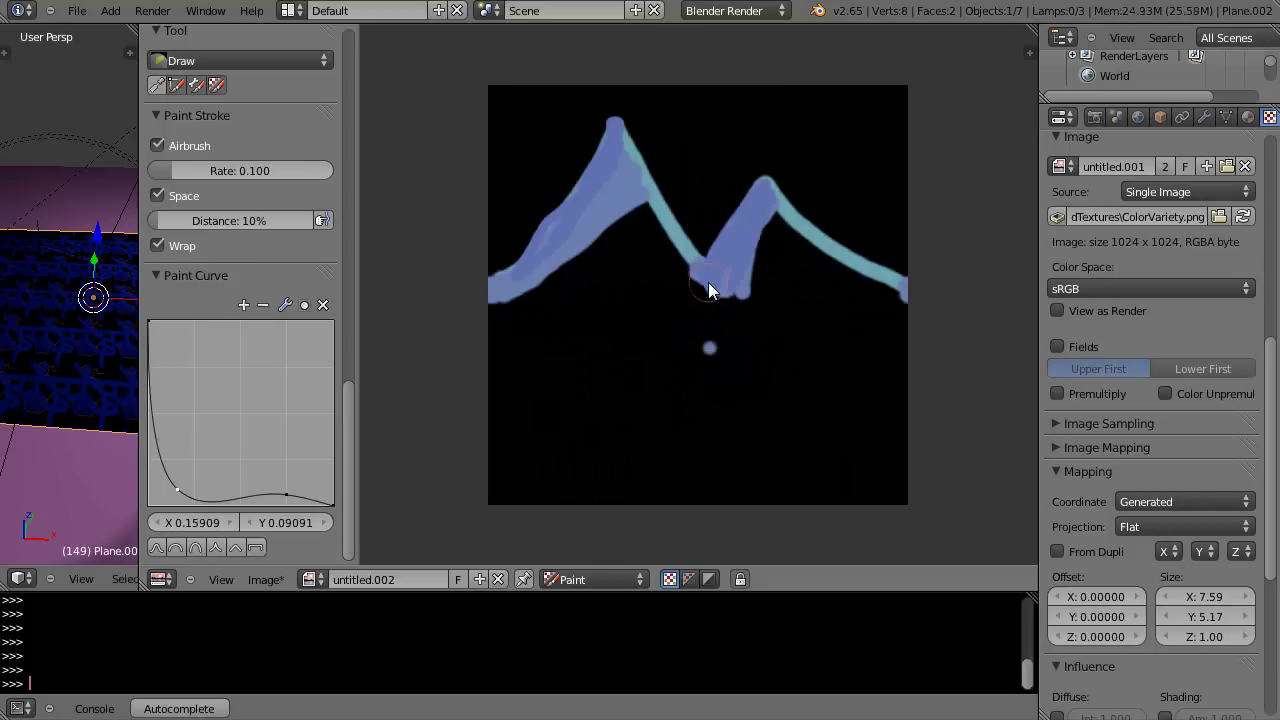
{"action": "key", "text": "ctrl+z"}
{"action": "key", "text": "ctrl+z"}
{"action": "key", "text": "ctrl+z"}
{"action": "key", "text": "ctrl+z"}
{"action": "key", "text": "ctrl+z"}
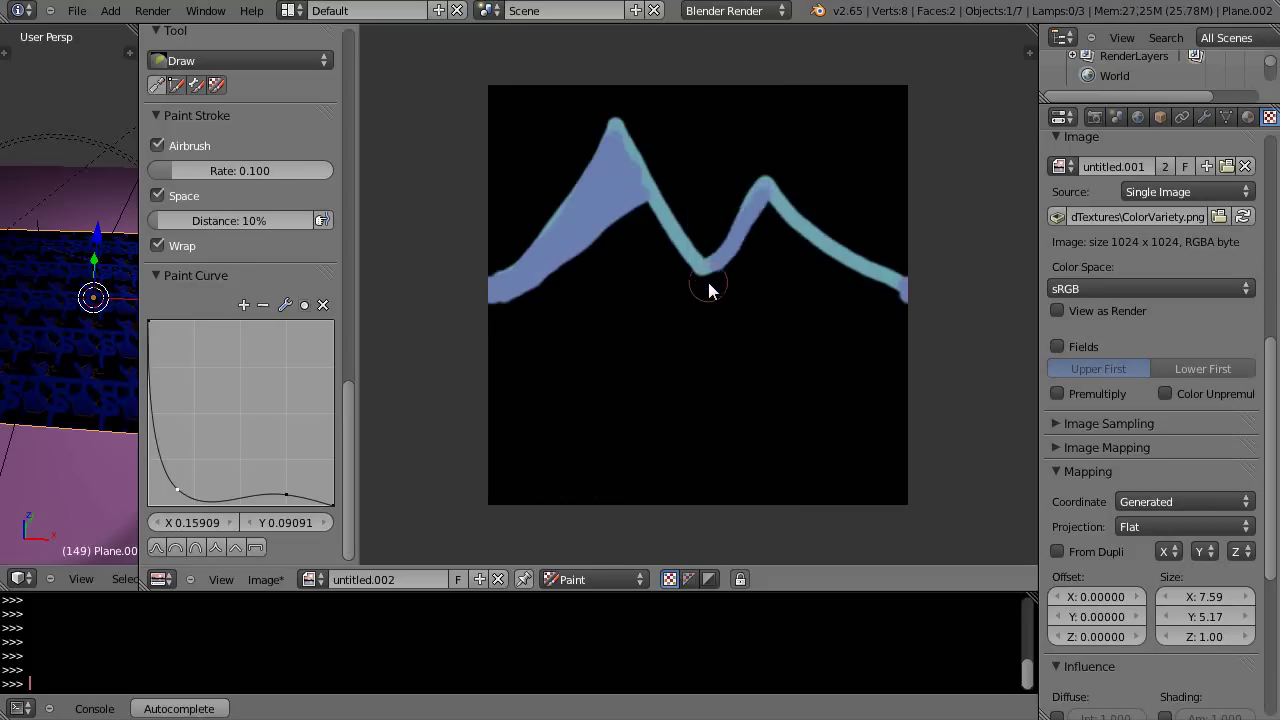
{"action": "key", "text": "ctrl+z"}
{"action": "key", "text": "ctrl+z"}
{"action": "key", "text": "ctrl+z"}
{"action": "key", "text": "ctrl+z"}
{"action": "key", "text": "ctrl+z"}
{"action": "key", "text": "ctrl+z"}
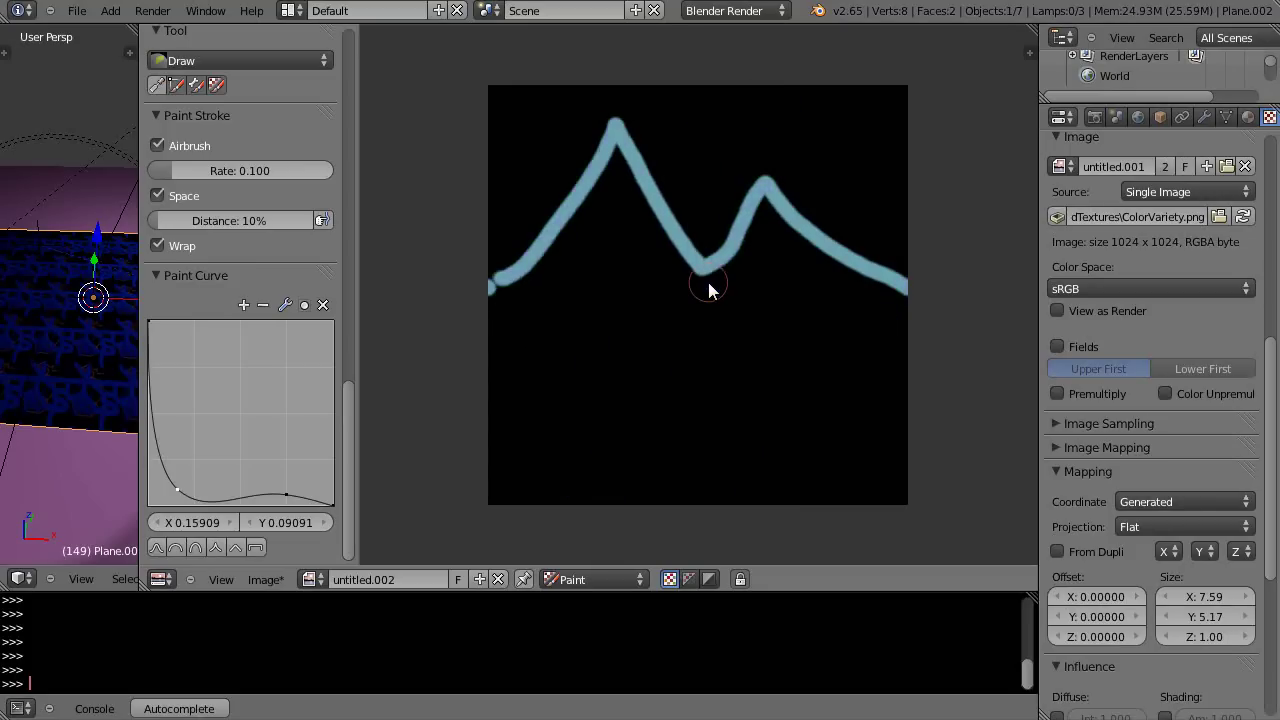
{"action": "key", "text": "ctrl+z"}
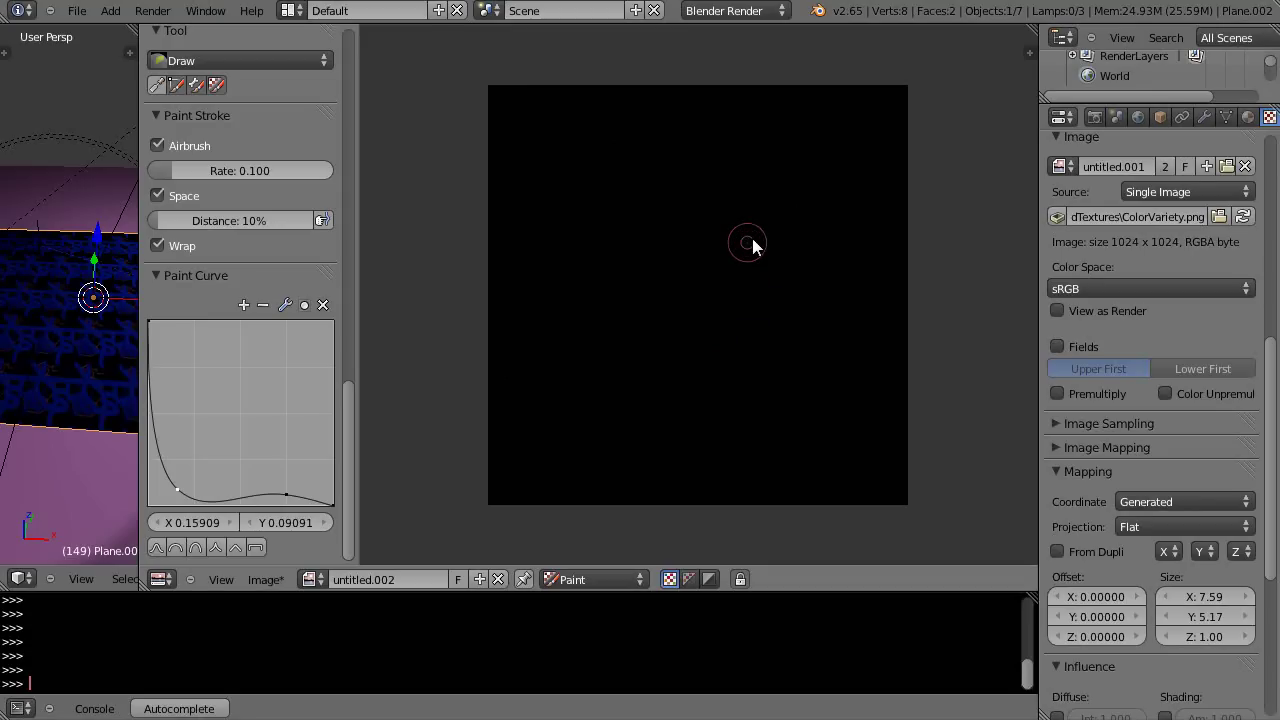
Change the brush colour to a bright pale cream and test it with a stroke near the top-left
{"action": "left_click_drag", "start_coordinate": [348, 466], "coordinate": [376, 298]}
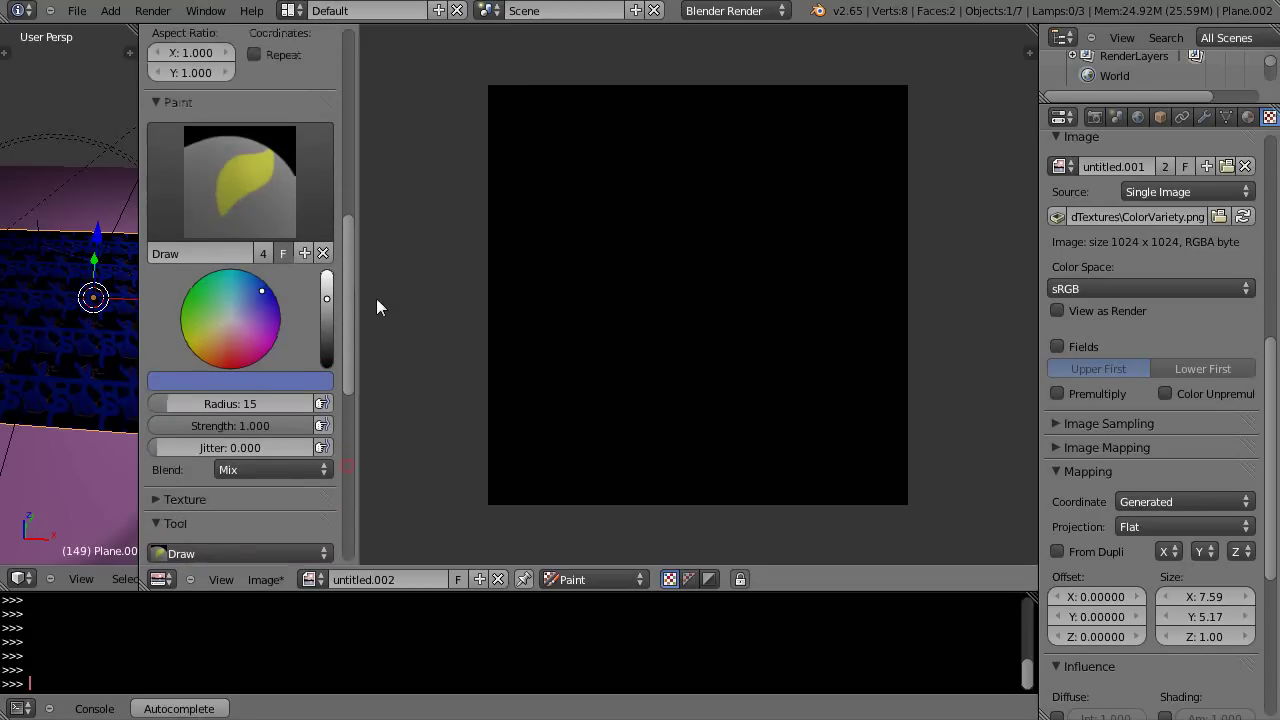
{"action": "left_click_drag", "start_coordinate": [234, 309], "coordinate": [232, 326]}
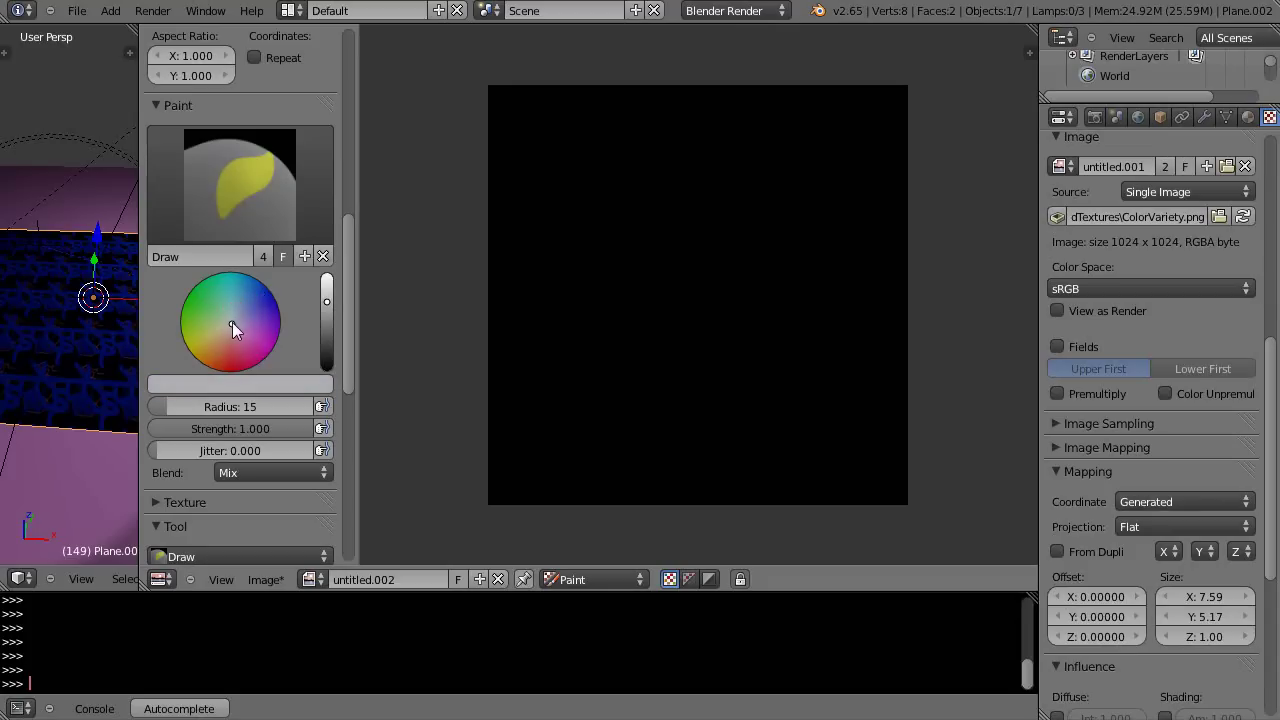
{"action": "left_click_drag", "start_coordinate": [329, 309], "coordinate": [330, 288]}
{"action": "left_click_drag", "start_coordinate": [216, 350], "coordinate": [214, 330]}
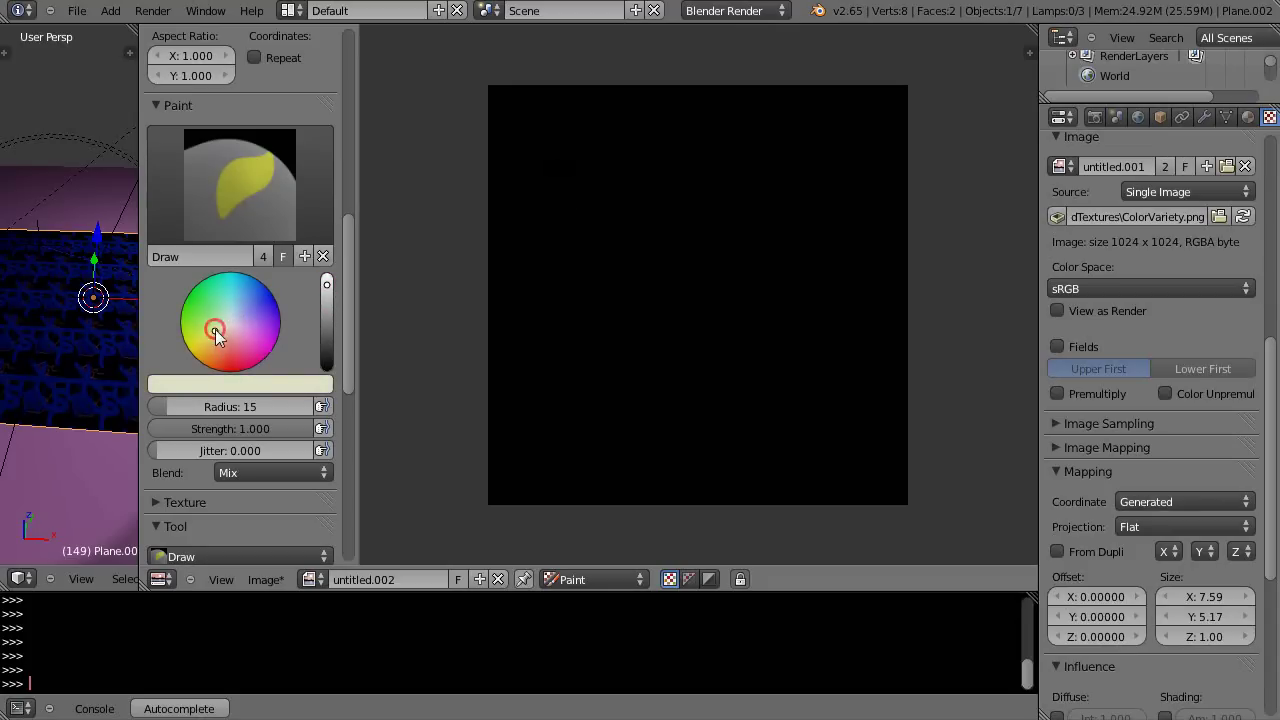
{"action": "left_click_drag", "start_coordinate": [575, 128], "coordinate": [500, 160]}
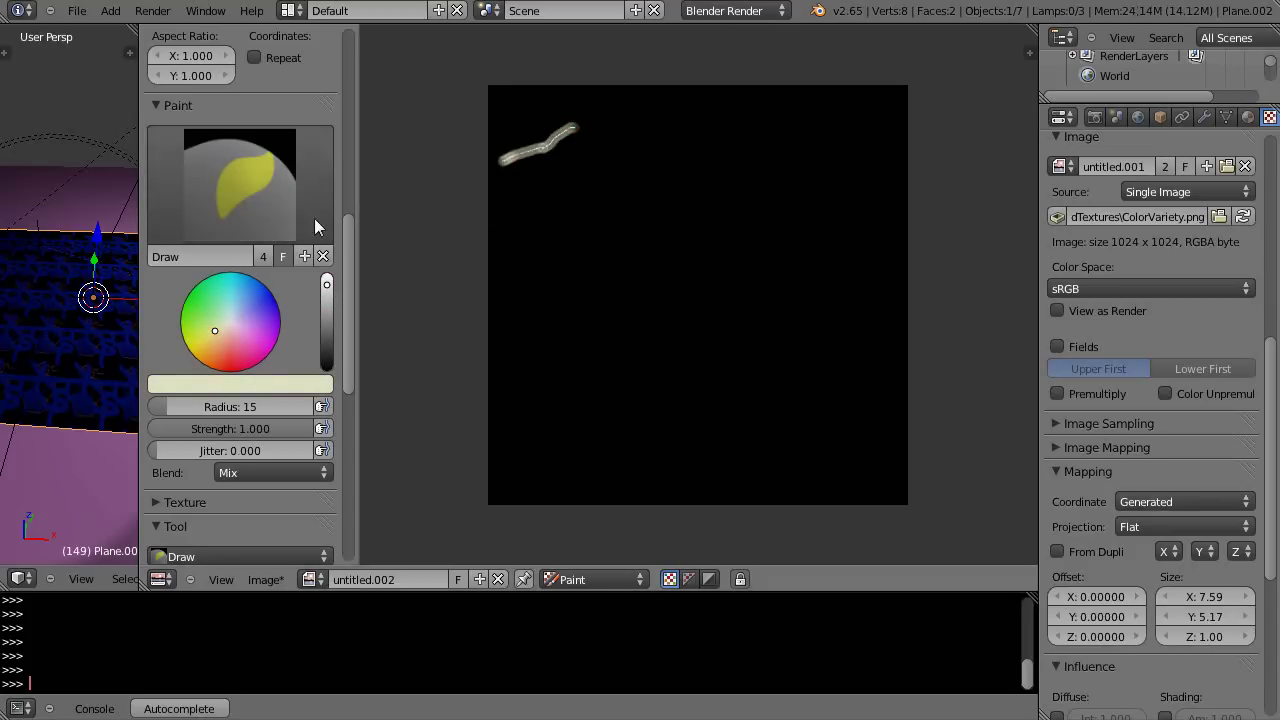
Soften the brush falloff curve and paint an arrow with a short dash beneath it
{"action": "left_click_drag", "start_coordinate": [348, 251], "coordinate": [343, 478]}
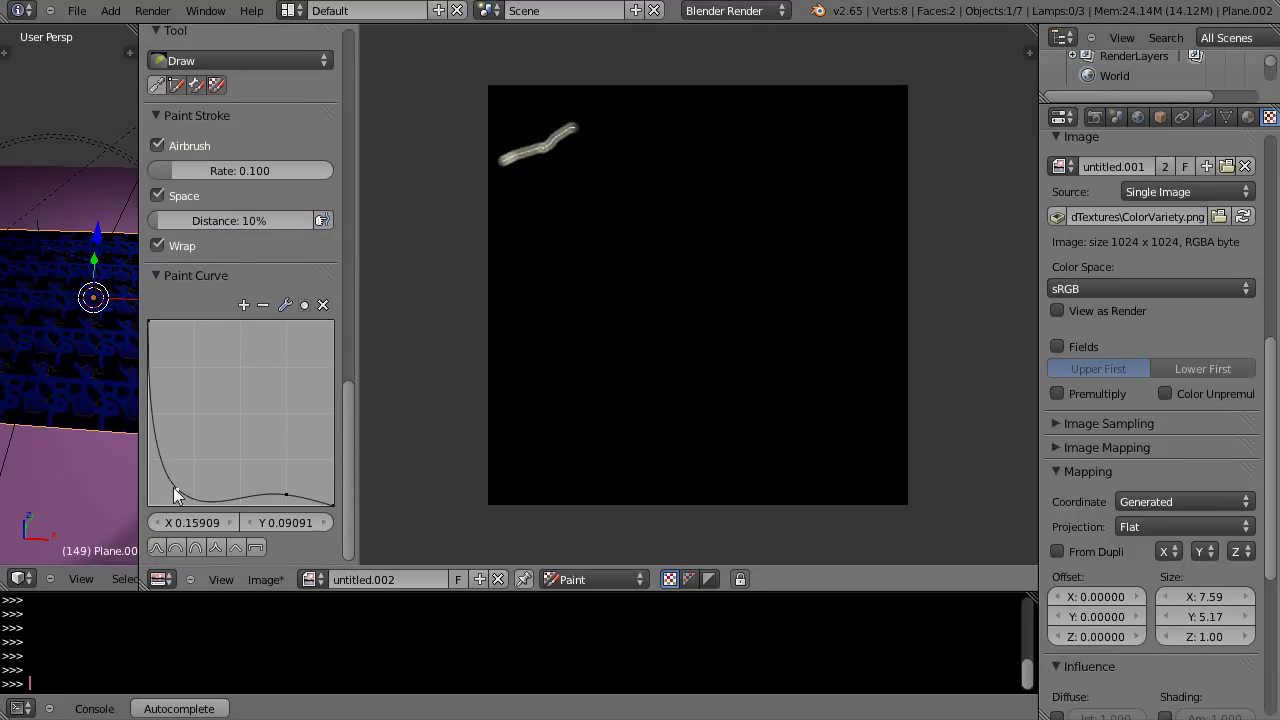
{"action": "left_click_drag", "start_coordinate": [177, 488], "coordinate": [195, 340]}
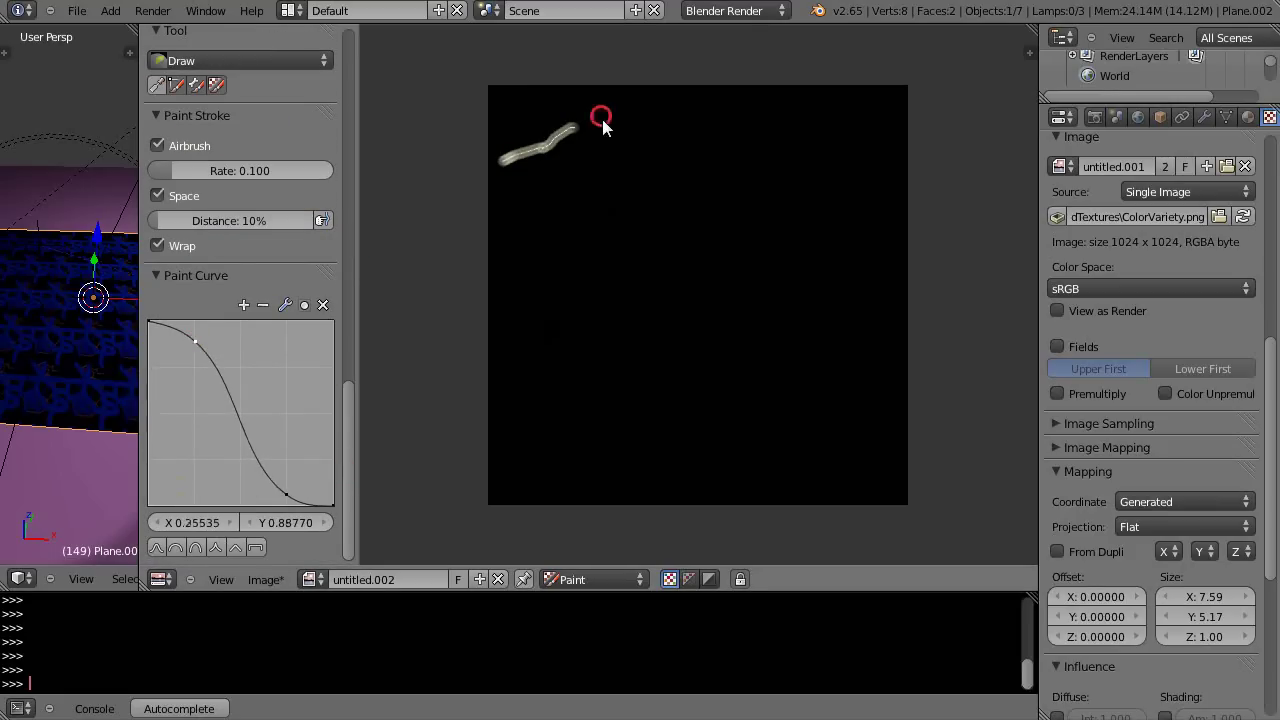
{"action": "mouse_move", "coordinate": [600, 118]}
{"action": "left_mouse_down"}
{"action": "mouse_move", "coordinate": [591, 155]}
{"action": "mouse_move", "coordinate": [540, 166]}
{"action": "left_mouse_up"}
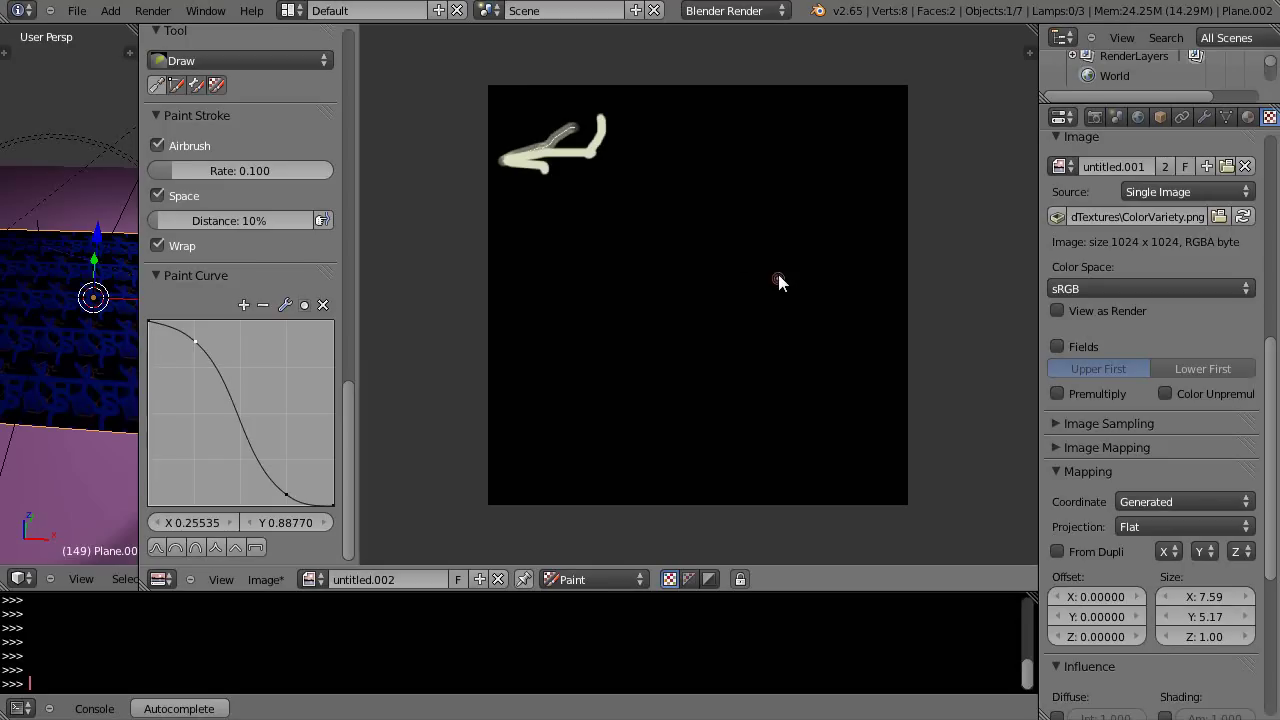
{"action": "mouse_move", "coordinate": [660, 220]}
{"action": "left_mouse_down"}
{"action": "mouse_move", "coordinate": [678, 212]}
{"action": "mouse_move", "coordinate": [630, 221]}
{"action": "left_mouse_up"}
Paint the letters R, G and B down the left side of the canvas
{"action": "scroll", "coordinate": [700, 320], "scroll_direction": "up", "scroll_amount": 2}
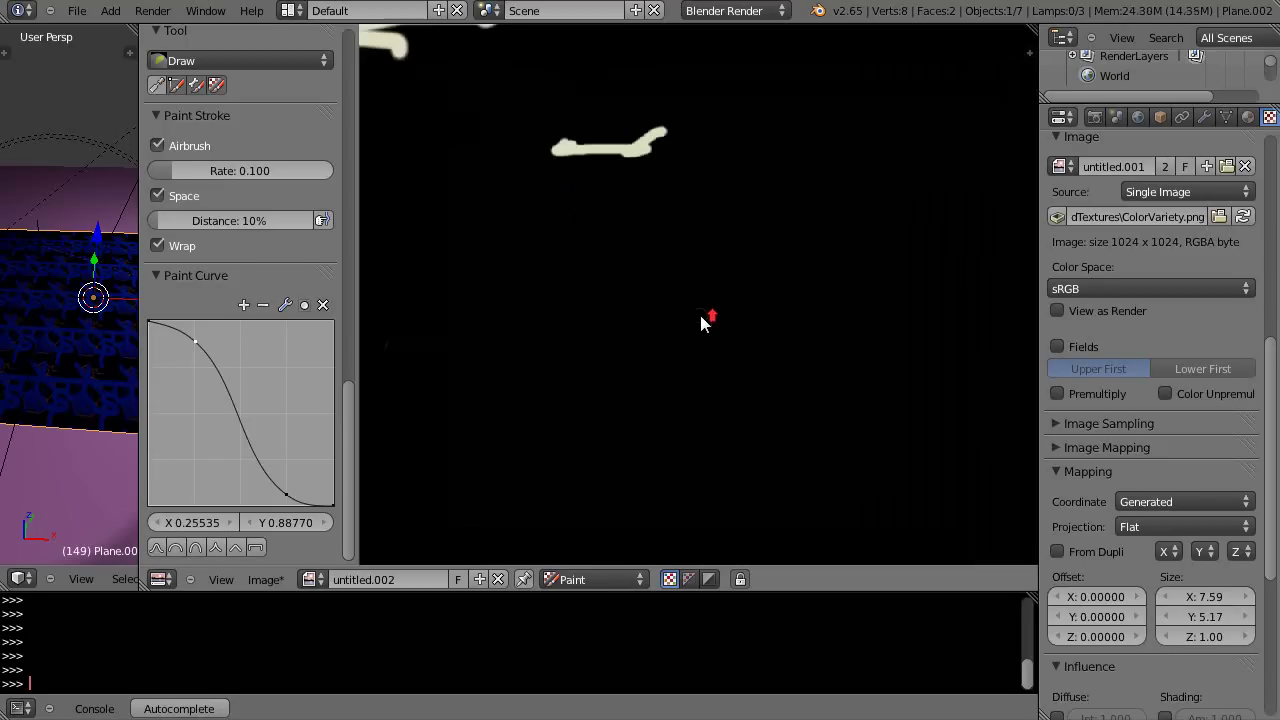
{"action": "scroll", "coordinate": [700, 310], "scroll_direction": "down", "scroll_amount": 2}
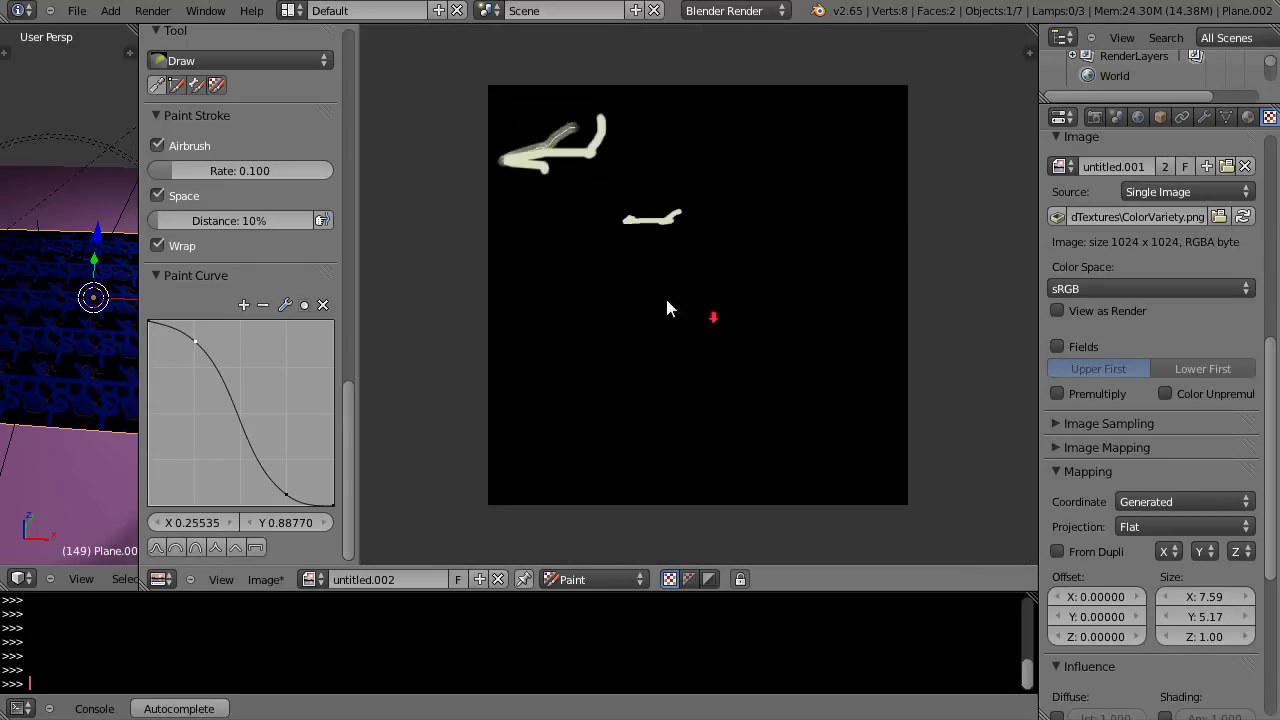
{"action": "mouse_move", "coordinate": [523, 268]}
{"action": "left_mouse_down"}
{"action": "mouse_move", "coordinate": [540, 248]}
{"action": "mouse_move", "coordinate": [527, 307]}
{"action": "mouse_move", "coordinate": [538, 312]}
{"action": "mouse_move", "coordinate": [528, 305]}
{"action": "left_mouse_up"}
{"action": "mouse_move", "coordinate": [517, 347]}
{"action": "left_mouse_down"}
{"action": "mouse_move", "coordinate": [534, 334]}
{"action": "mouse_move", "coordinate": [518, 350]}
{"action": "left_mouse_up"}
Draw a long box along the top and divide it into cells with seven vertical strokes
{"action": "mouse_move", "coordinate": [656, 109]}
{"action": "left_mouse_down"}
{"action": "mouse_move", "coordinate": [663, 155]}
{"action": "mouse_move", "coordinate": [887, 155]}
{"action": "mouse_move", "coordinate": [886, 109]}
{"action": "mouse_move", "coordinate": [651, 104]}
{"action": "left_mouse_up"}
{"action": "left_click_drag", "start_coordinate": [769, 107], "coordinate": [767, 158]}
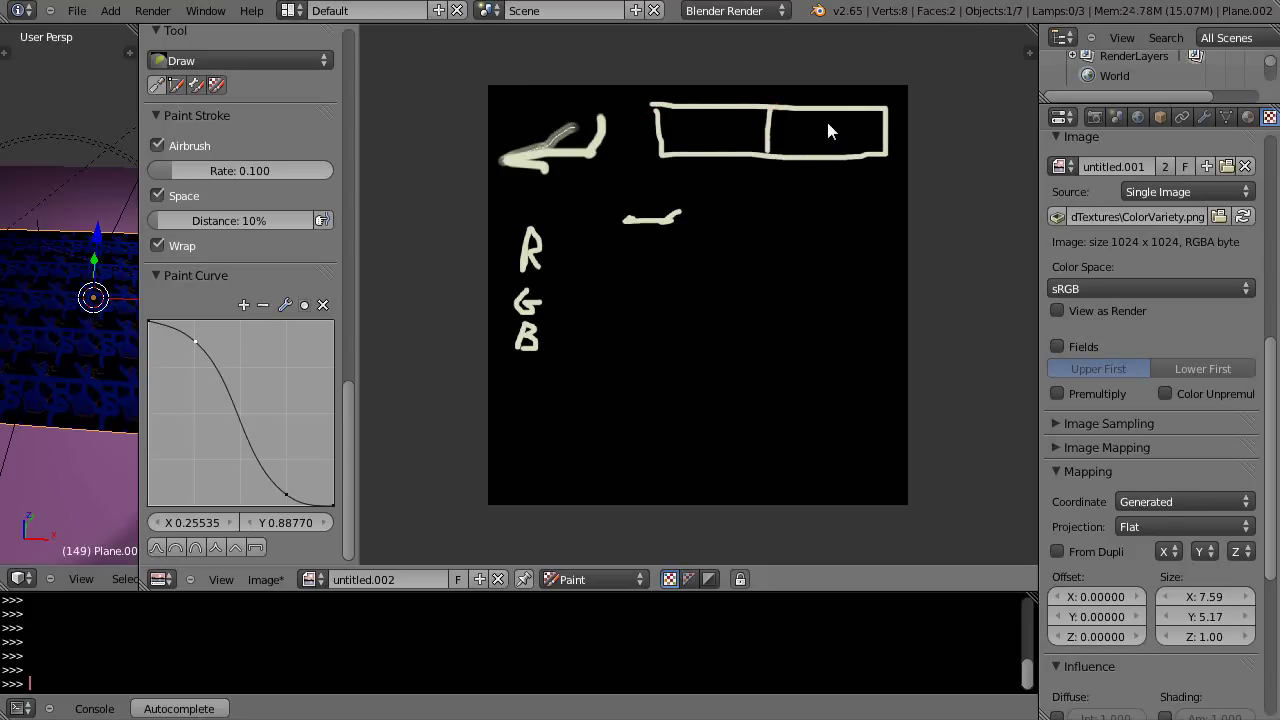
{"action": "left_click_drag", "start_coordinate": [828, 110], "coordinate": [826, 158]}
{"action": "left_click_drag", "start_coordinate": [705, 107], "coordinate": [702, 157]}
{"action": "left_click_drag", "start_coordinate": [679, 107], "coordinate": [677, 150]}
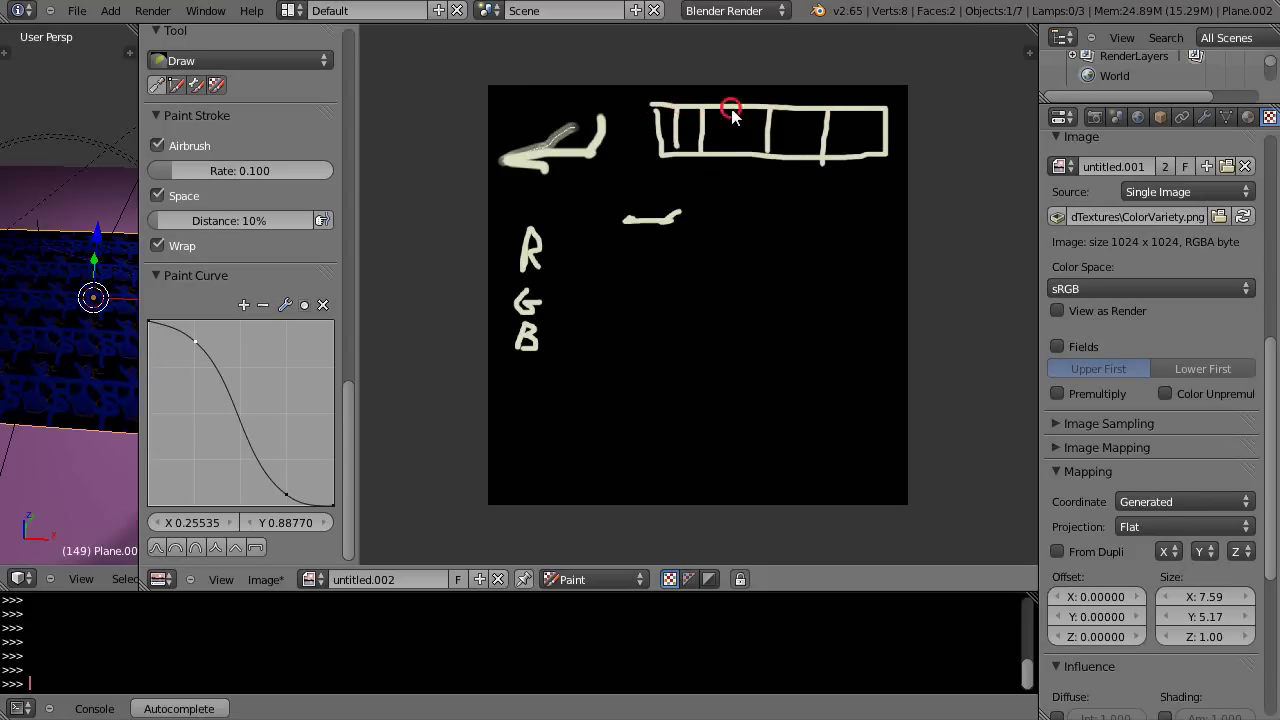
{"action": "left_click_drag", "start_coordinate": [732, 107], "coordinate": [731, 157]}
{"action": "left_click_drag", "start_coordinate": [795, 108], "coordinate": [794, 158]}
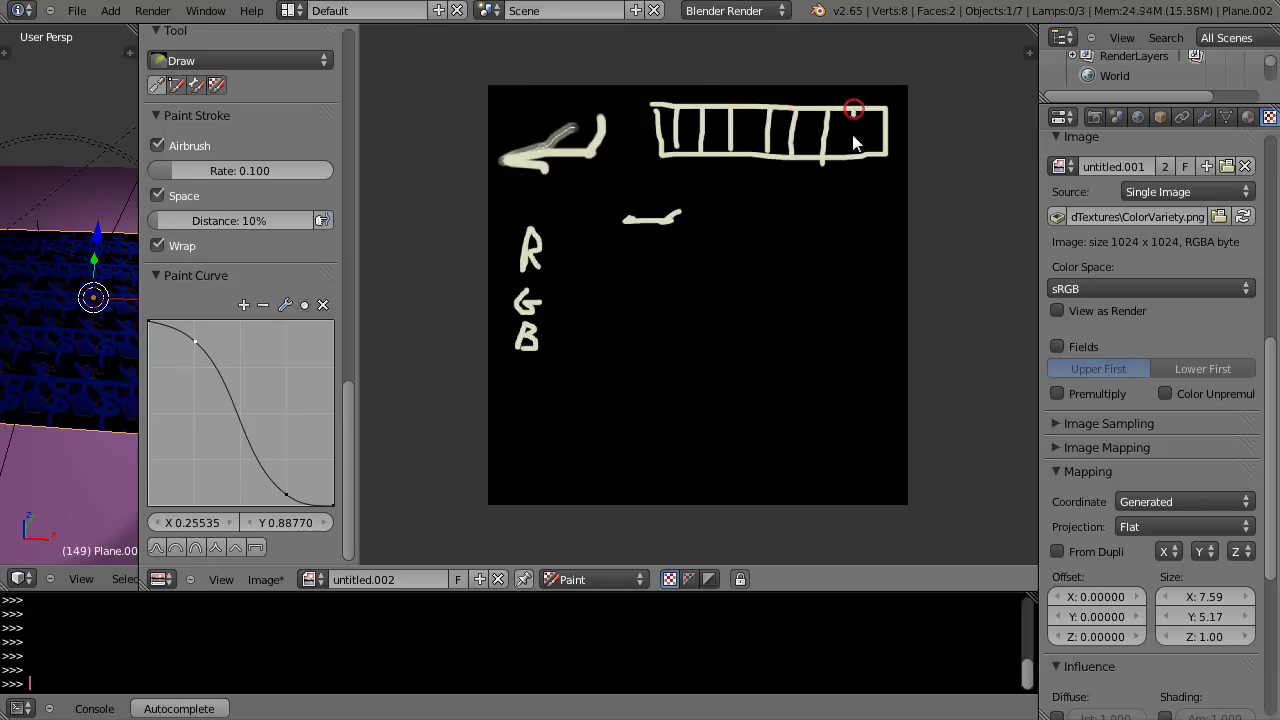
{"action": "left_click_drag", "start_coordinate": [854, 108], "coordinate": [854, 155]}
Remove the extra divider, write 1001 in the cells, and label them 8 4 2 1
{"action": "key", "text": "ctrl+z"}
{"action": "left_click_drag", "start_coordinate": [840, 127], "coordinate": [774, 142]}
{"action": "mouse_move", "coordinate": [868, 176]}
{"action": "left_mouse_down"}
{"action": "mouse_move", "coordinate": [868, 192]}
{"action": "mouse_move", "coordinate": [840, 193]}
{"action": "left_mouse_up"}
{"action": "left_click_drag", "start_coordinate": [807, 177], "coordinate": [809, 201]}
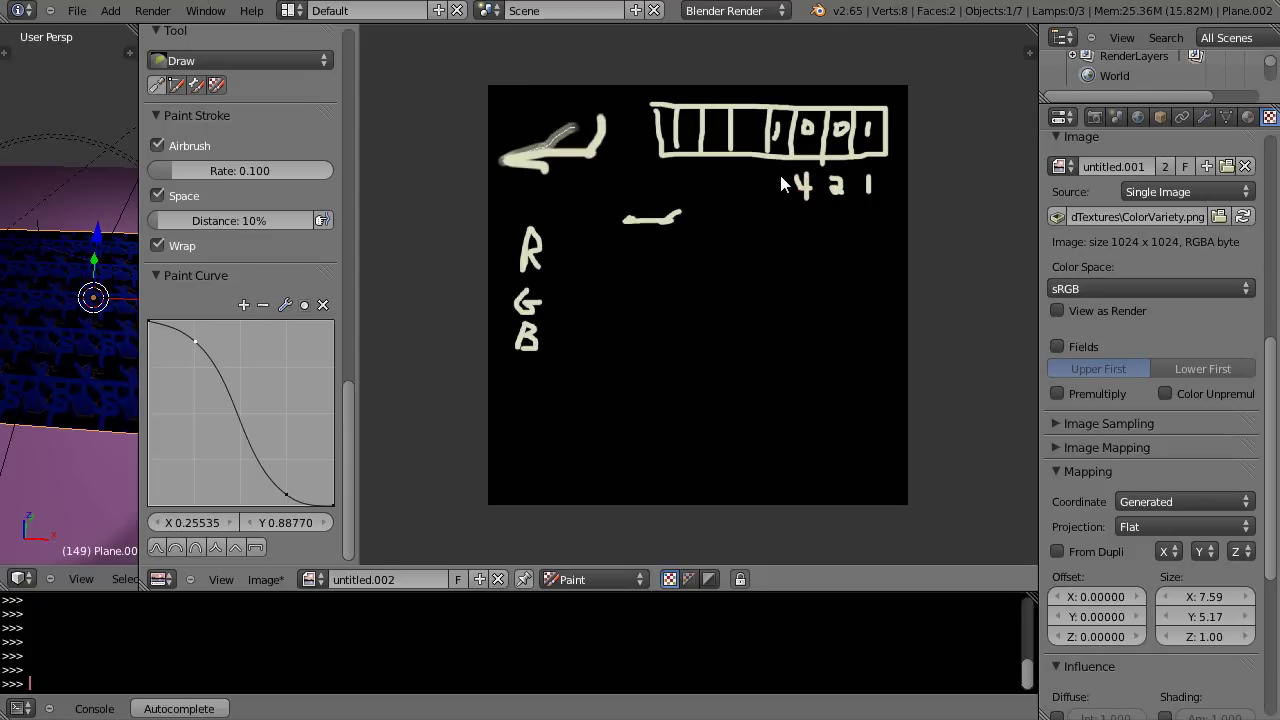
{"action": "mouse_move", "coordinate": [779, 176]}
{"action": "left_mouse_down"}
{"action": "mouse_move", "coordinate": [772, 200]}
{"action": "mouse_move", "coordinate": [780, 186]}
{"action": "left_mouse_up"}
Paint the number rows 100 10 1, 3 2 1 and 30 20 1 beside the letters
{"action": "mouse_move", "coordinate": [872, 234]}
{"action": "left_mouse_down"}
{"action": "mouse_move", "coordinate": [871, 262]}
{"action": "mouse_move", "coordinate": [814, 260]}
{"action": "mouse_move", "coordinate": [829, 240]}
{"action": "left_mouse_up"}
{"action": "mouse_move", "coordinate": [746, 238]}
{"action": "left_mouse_down"}
{"action": "mouse_move", "coordinate": [770, 245]}
{"action": "mouse_move", "coordinate": [754, 302]}
{"action": "mouse_move", "coordinate": [808, 277]}
{"action": "mouse_move", "coordinate": [809, 289]}
{"action": "mouse_move", "coordinate": [868, 298]}
{"action": "left_mouse_up"}
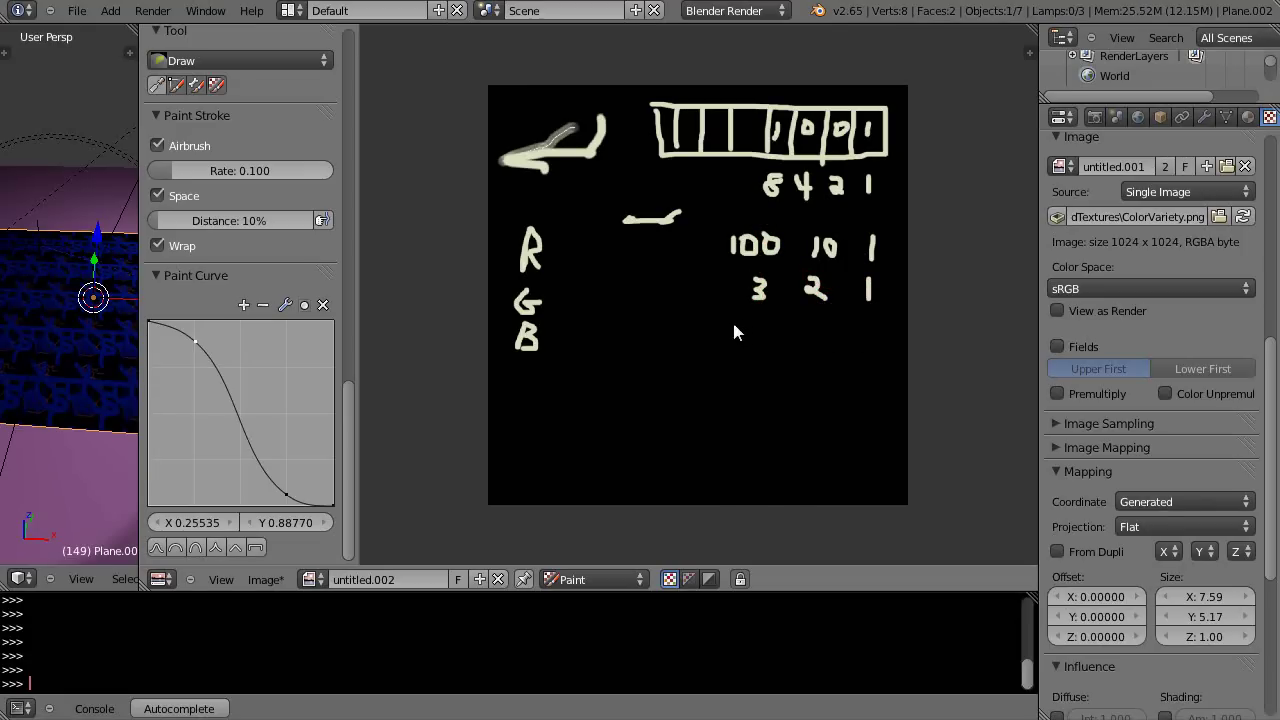
{"action": "mouse_move", "coordinate": [733, 326]}
{"action": "left_mouse_down"}
{"action": "mouse_move", "coordinate": [732, 346]}
{"action": "mouse_move", "coordinate": [762, 332]}
{"action": "mouse_move", "coordinate": [826, 346]}
{"action": "mouse_move", "coordinate": [832, 330]}
{"action": "left_mouse_up"}
{"action": "left_click_drag", "start_coordinate": [871, 324], "coordinate": [866, 344]}
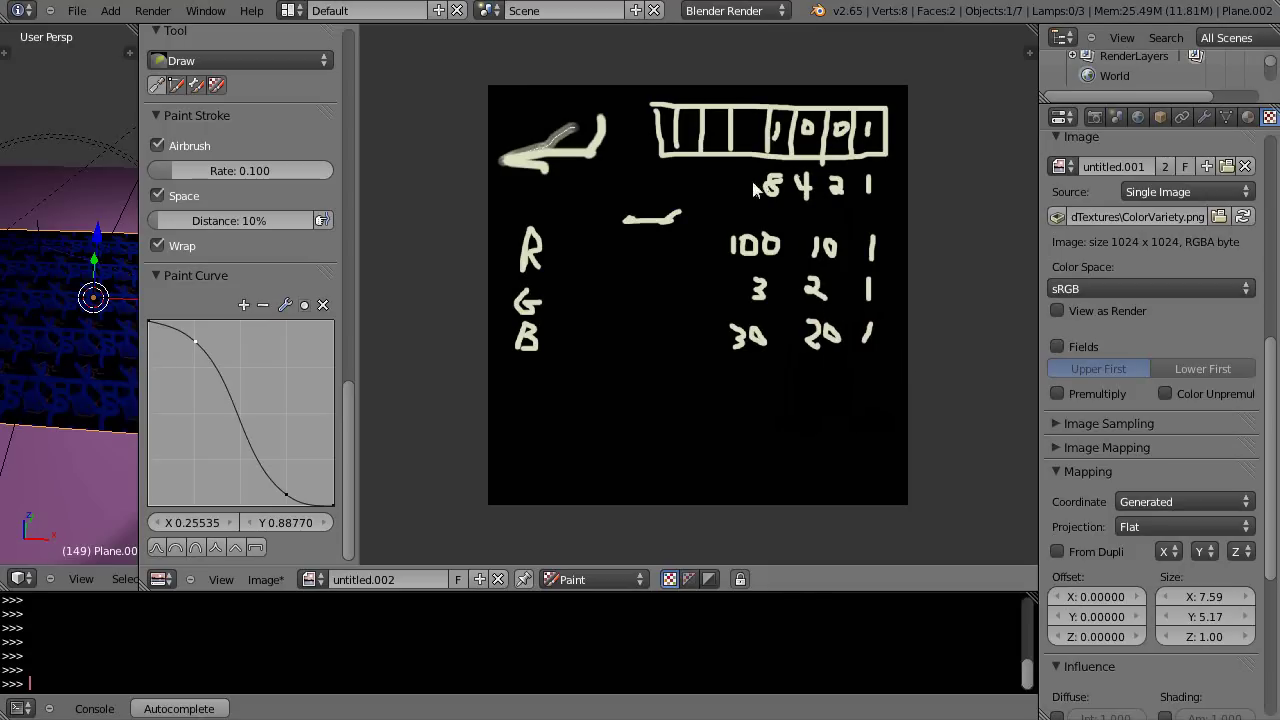
Bracket the binary boxes, underline the number rows, and write 0-255 beside R
{"action": "mouse_move", "coordinate": [886, 214]}
{"action": "left_mouse_down"}
{"action": "mouse_move", "coordinate": [691, 220]}
{"action": "mouse_move", "coordinate": [611, 203]}
{"action": "mouse_move", "coordinate": [638, 92]}
{"action": "left_mouse_up"}
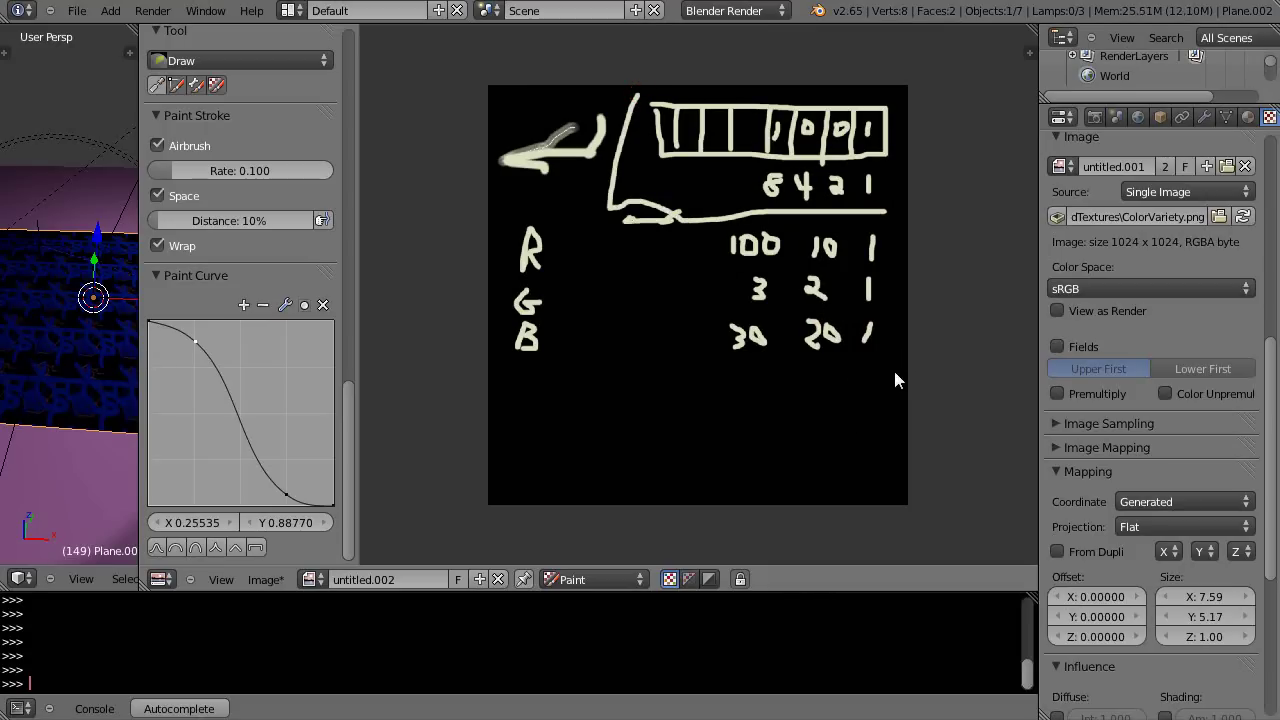
{"action": "left_click_drag", "start_coordinate": [898, 371], "coordinate": [651, 371]}
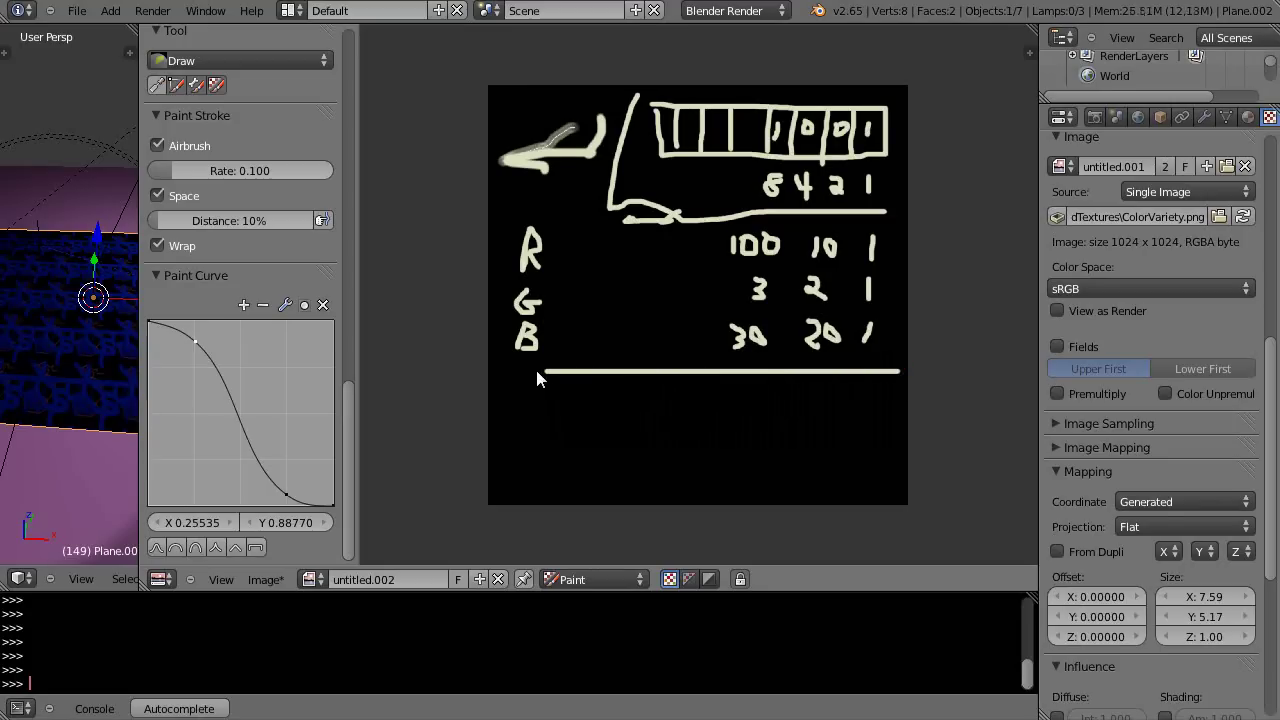
{"action": "left_click_drag", "start_coordinate": [537, 371], "coordinate": [499, 370]}
{"action": "mouse_move", "coordinate": [598, 243]}
{"action": "left_mouse_down"}
{"action": "mouse_move", "coordinate": [582, 252]}
{"action": "mouse_move", "coordinate": [649, 257]}
{"action": "mouse_move", "coordinate": [668, 240]}
{"action": "mouse_move", "coordinate": [674, 257]}
{"action": "left_mouse_up"}
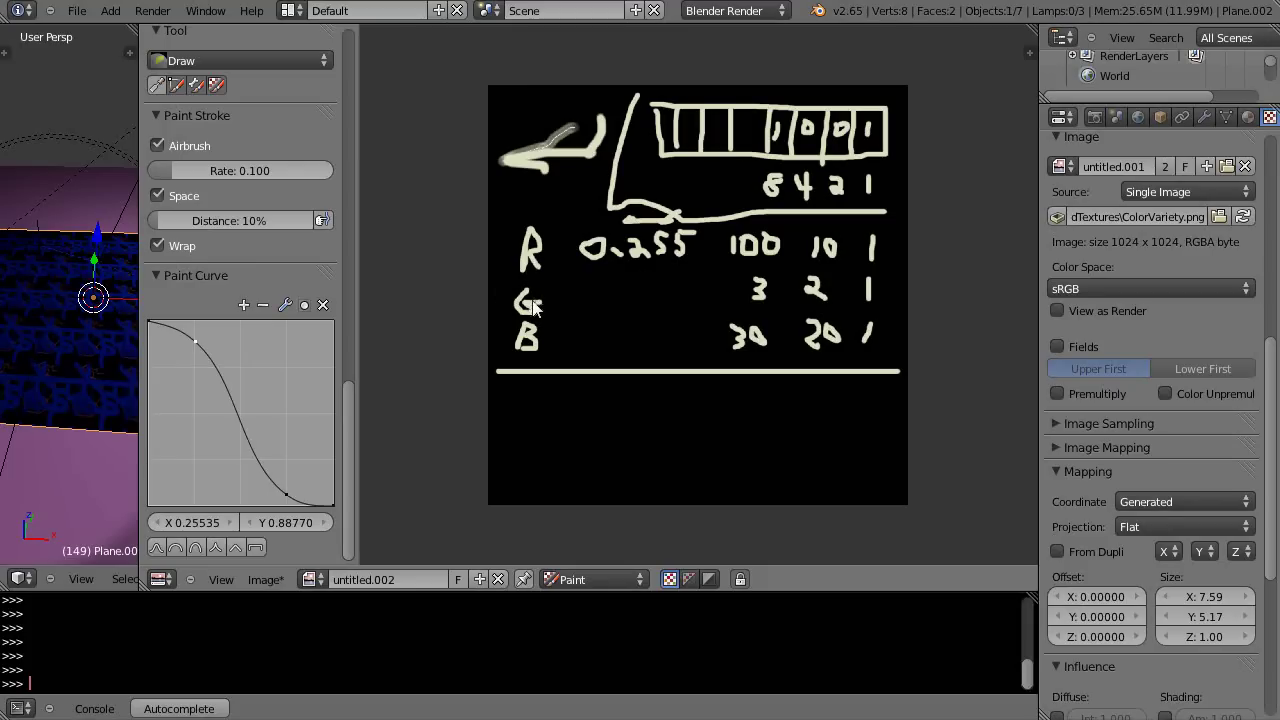
{"action": "key", "text": "ctrl+z"}
Switch the brush colour picker to RGB and set red to 0.615, with green 0.870 and blue 0.750
{"action": "left_click_drag", "start_coordinate": [348, 472], "coordinate": [366, 292]}
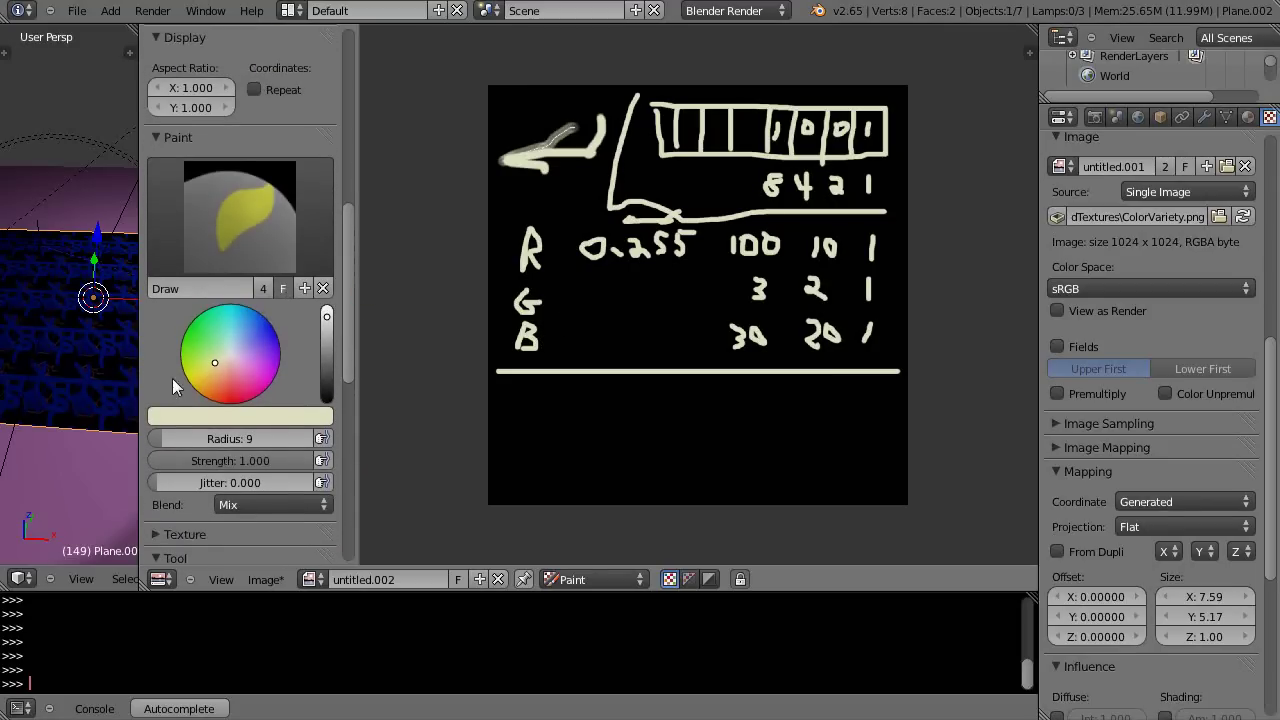
{"action": "left_click", "coordinate": [218, 416]}
{"action": "left_click", "coordinate": [186, 325]}
{"action": "left_click", "coordinate": [207, 416]}
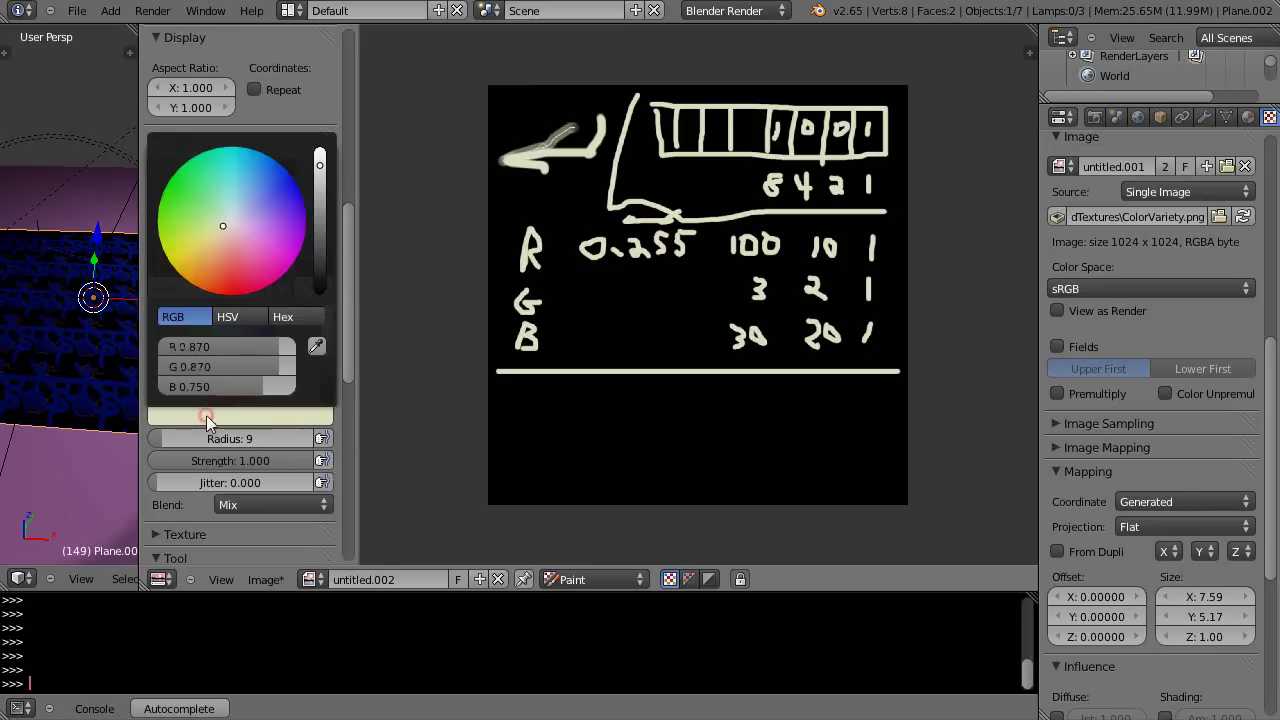
{"action": "left_click", "coordinate": [198, 348]}
{"action": "type", "text": "0"}
{"action": "key", "text": "Return"}
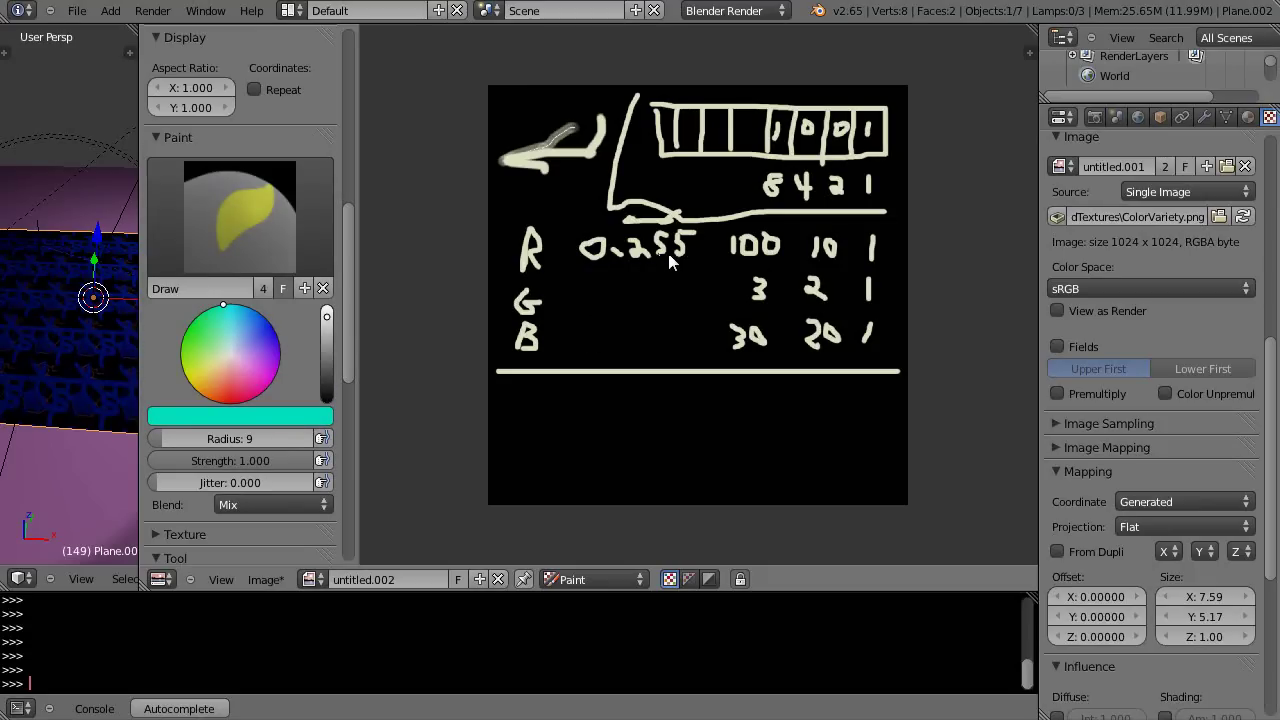
{"action": "left_click", "coordinate": [221, 415]}
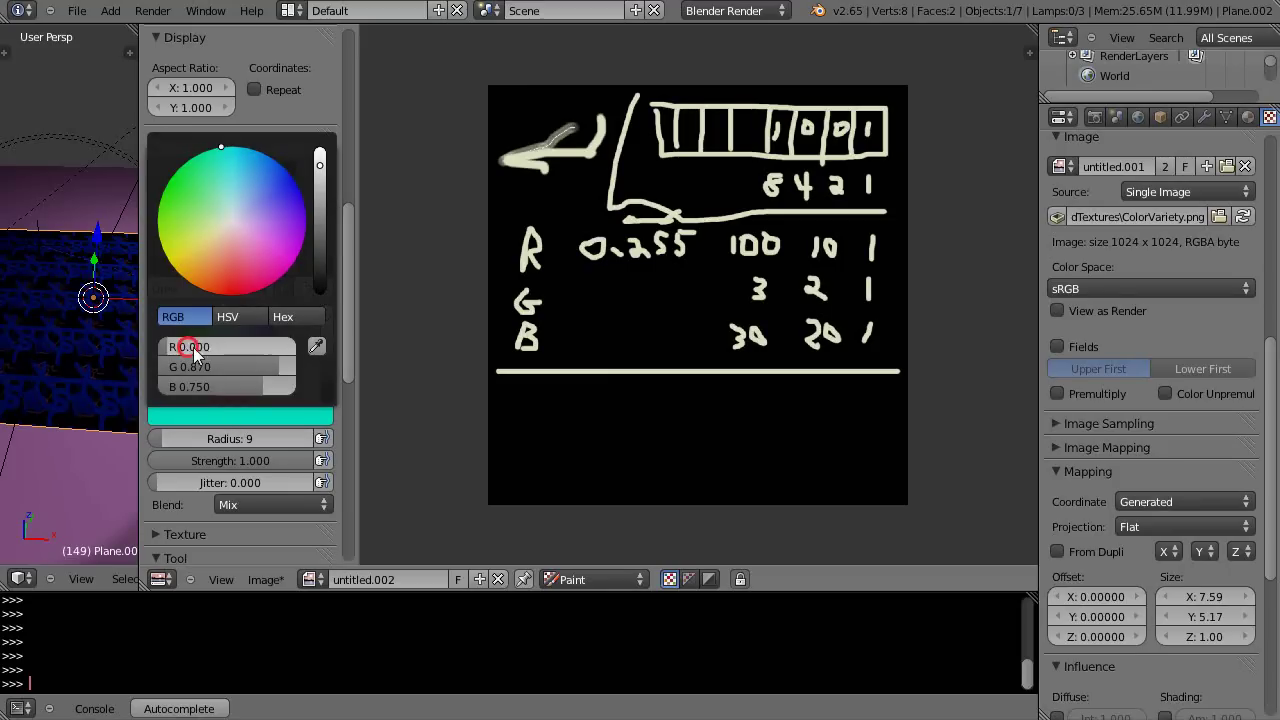
{"action": "left_click_drag", "start_coordinate": [193, 353], "coordinate": [232, 346]}
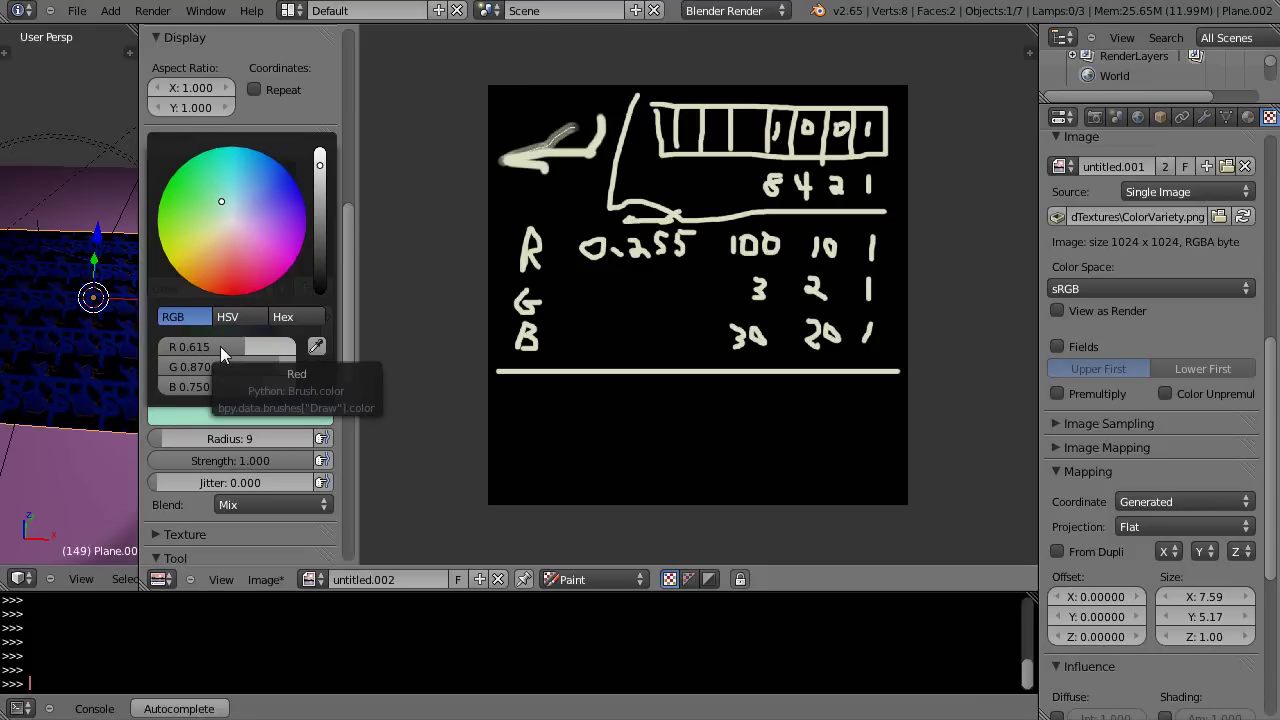
Show the mint brush colour as its hex code, 9DDEBF
{"action": "left_click", "coordinate": [300, 316]}
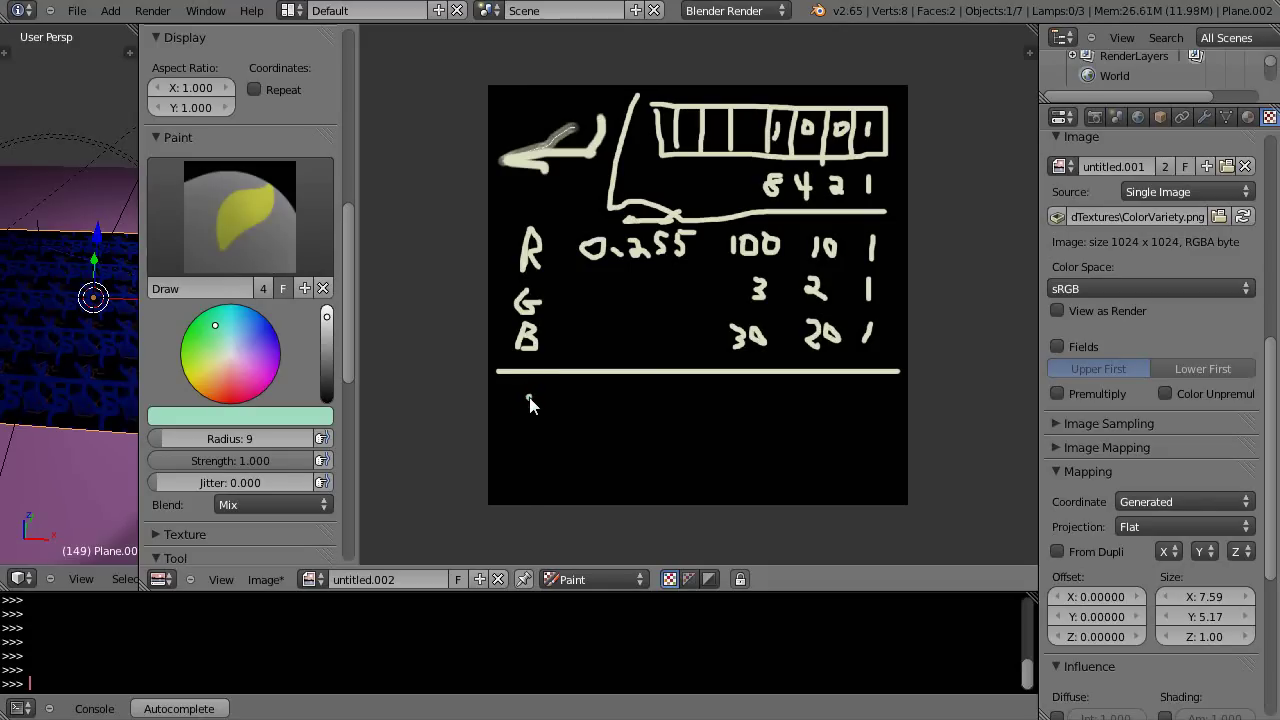
Paint mint 0 and 9 in both rows below the line, with dots between
{"action": "mouse_move", "coordinate": [529, 397]}
{"action": "left_mouse_down"}
{"action": "mouse_move", "coordinate": [546, 412]}
{"action": "mouse_move", "coordinate": [529, 397]}
{"action": "left_mouse_up"}
{"action": "mouse_move", "coordinate": [537, 440]}
{"action": "left_mouse_down"}
{"action": "mouse_move", "coordinate": [551, 444]}
{"action": "mouse_move", "coordinate": [536, 433]}
{"action": "mouse_move", "coordinate": [572, 411]}
{"action": "left_mouse_up"}
{"action": "mouse_move", "coordinate": [757, 397]}
{"action": "left_mouse_down"}
{"action": "mouse_move", "coordinate": [740, 402]}
{"action": "mouse_move", "coordinate": [756, 397]}
{"action": "left_mouse_up"}
{"action": "mouse_move", "coordinate": [752, 448]}
{"action": "left_mouse_down"}
{"action": "mouse_move", "coordinate": [738, 443]}
{"action": "mouse_move", "coordinate": [748, 465]}
{"action": "mouse_move", "coordinate": [692, 466]}
{"action": "left_mouse_up"}
{"action": "left_click", "coordinate": [654, 459]}
Add ellipsis marks to the top row, undo a stray 4, and extend it with 11 and 15
{"action": "left_click", "coordinate": [607, 422]}
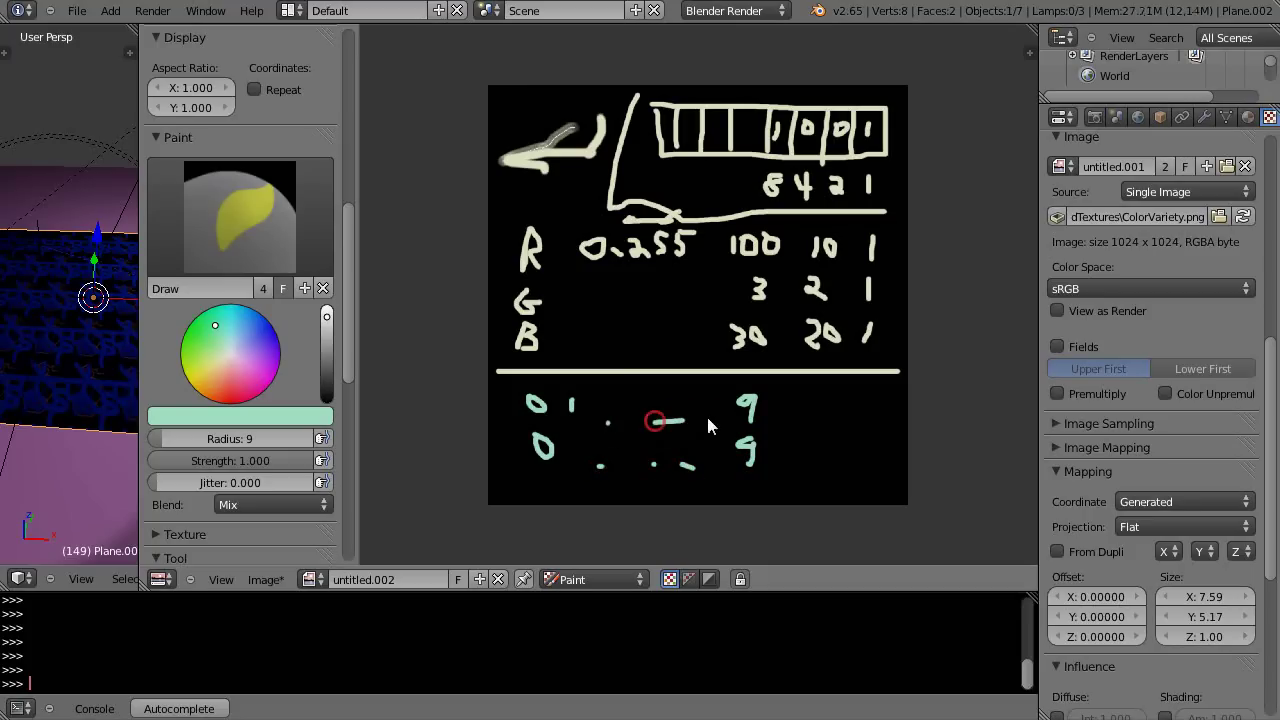
{"action": "left_click_drag", "start_coordinate": [655, 421], "coordinate": [684, 420]}
{"action": "left_click", "coordinate": [706, 418]}
{"action": "key", "text": "ctrl+z"}
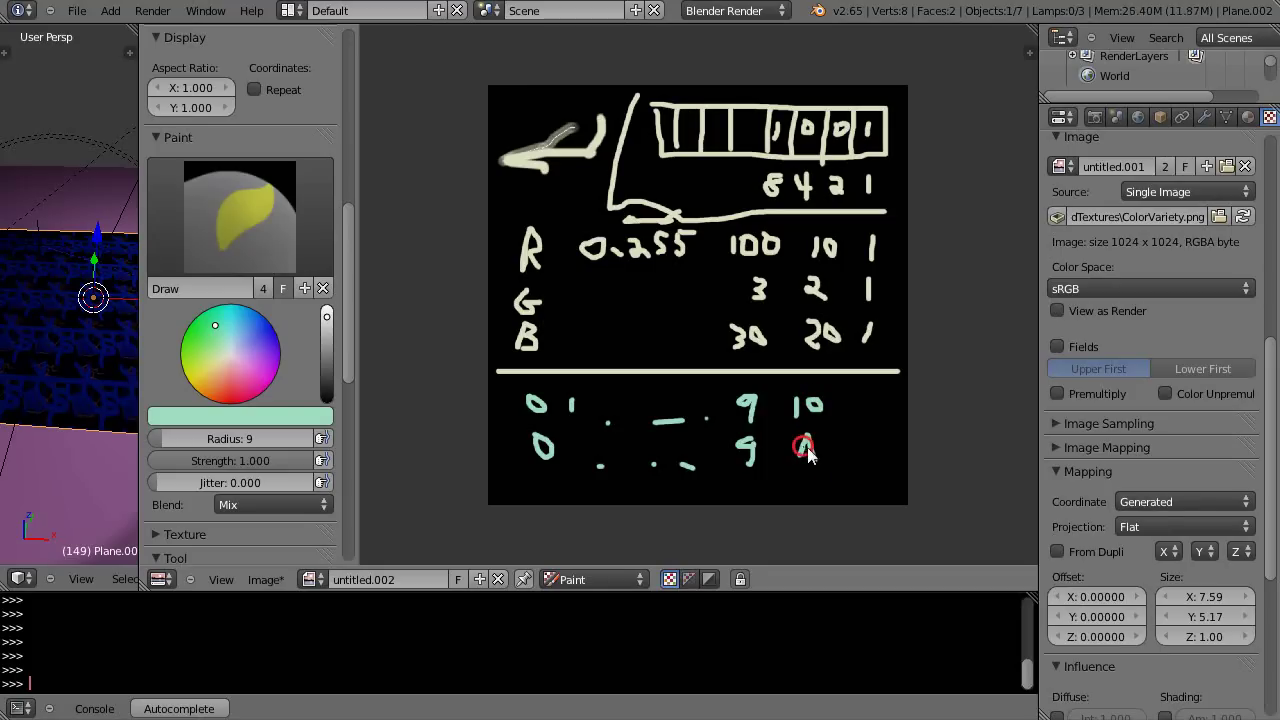
{"action": "mouse_move", "coordinate": [845, 395]}
{"action": "left_mouse_down"}
{"action": "mouse_move", "coordinate": [843, 457]}
{"action": "mouse_move", "coordinate": [858, 440]}
{"action": "mouse_move", "coordinate": [845, 462]}
{"action": "left_mouse_up"}
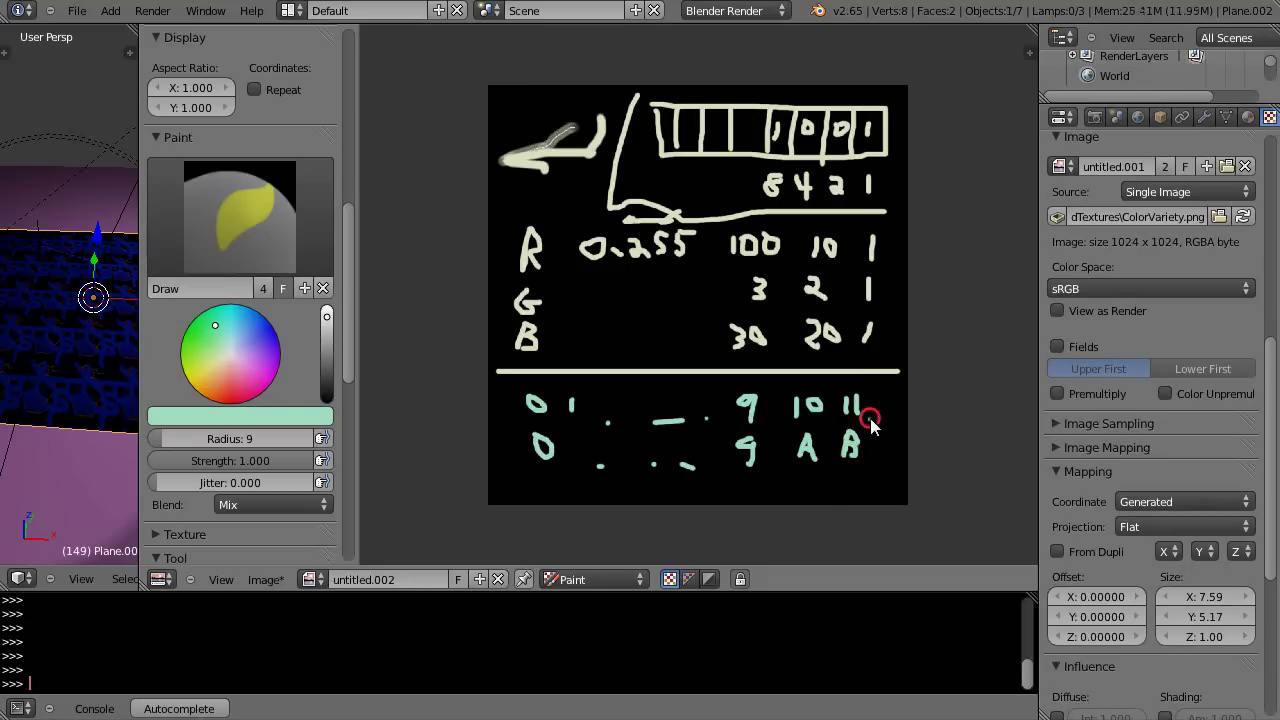
{"action": "left_click", "coordinate": [870, 419]}
{"action": "mouse_move", "coordinate": [893, 396]}
{"action": "left_mouse_down"}
{"action": "mouse_move", "coordinate": [896, 416]}
{"action": "mouse_move", "coordinate": [903, 393]}
{"action": "left_mouse_up"}
Finish the second row after B, then change the brush colour to grey hex D9D9D9
{"action": "left_click_drag", "start_coordinate": [889, 436], "coordinate": [898, 442]}
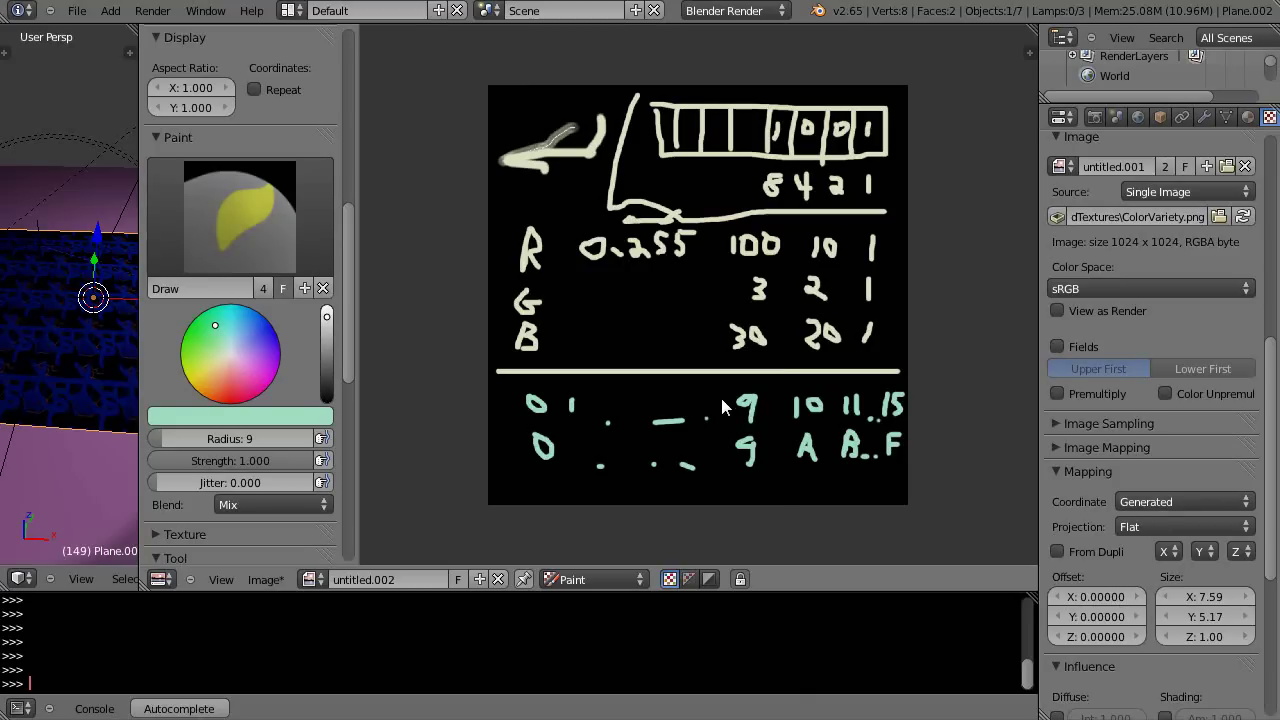
{"action": "scroll", "coordinate": [708, 403], "scroll_direction": "up", "scroll_amount": 3}
{"action": "scroll", "coordinate": [708, 412], "scroll_direction": "down", "scroll_amount": 4}
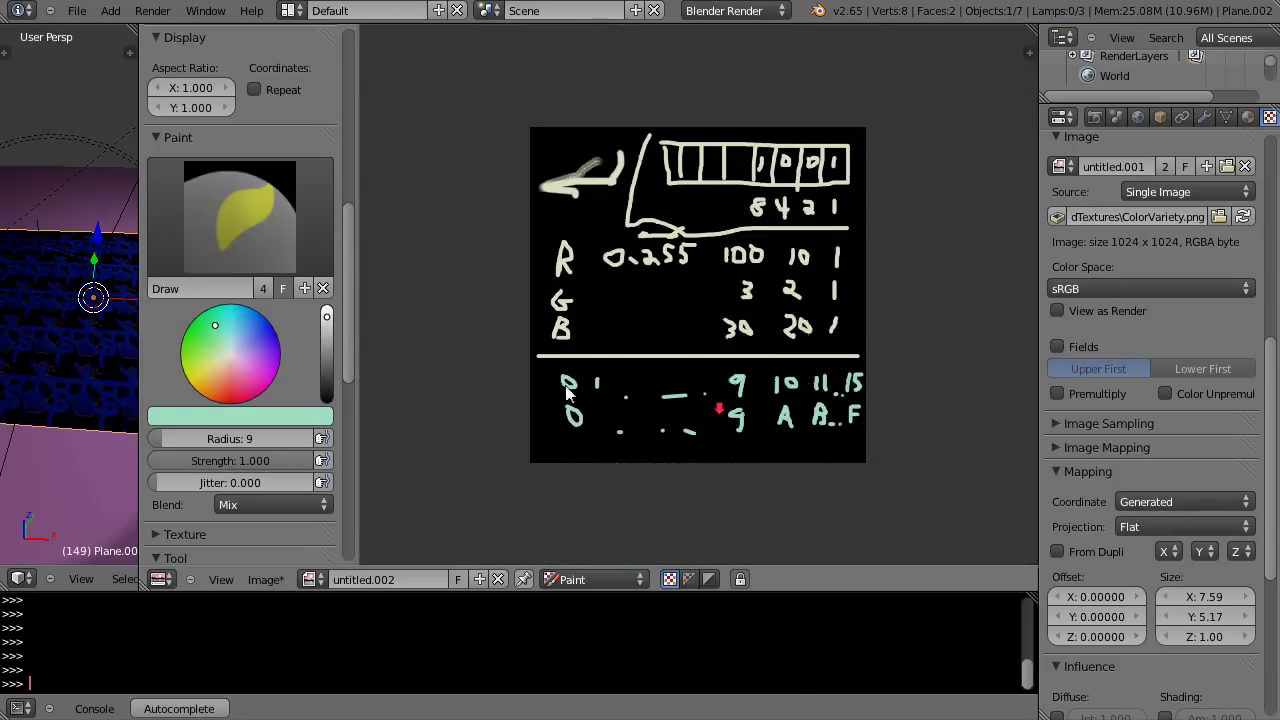
{"action": "left_click", "coordinate": [237, 416]}
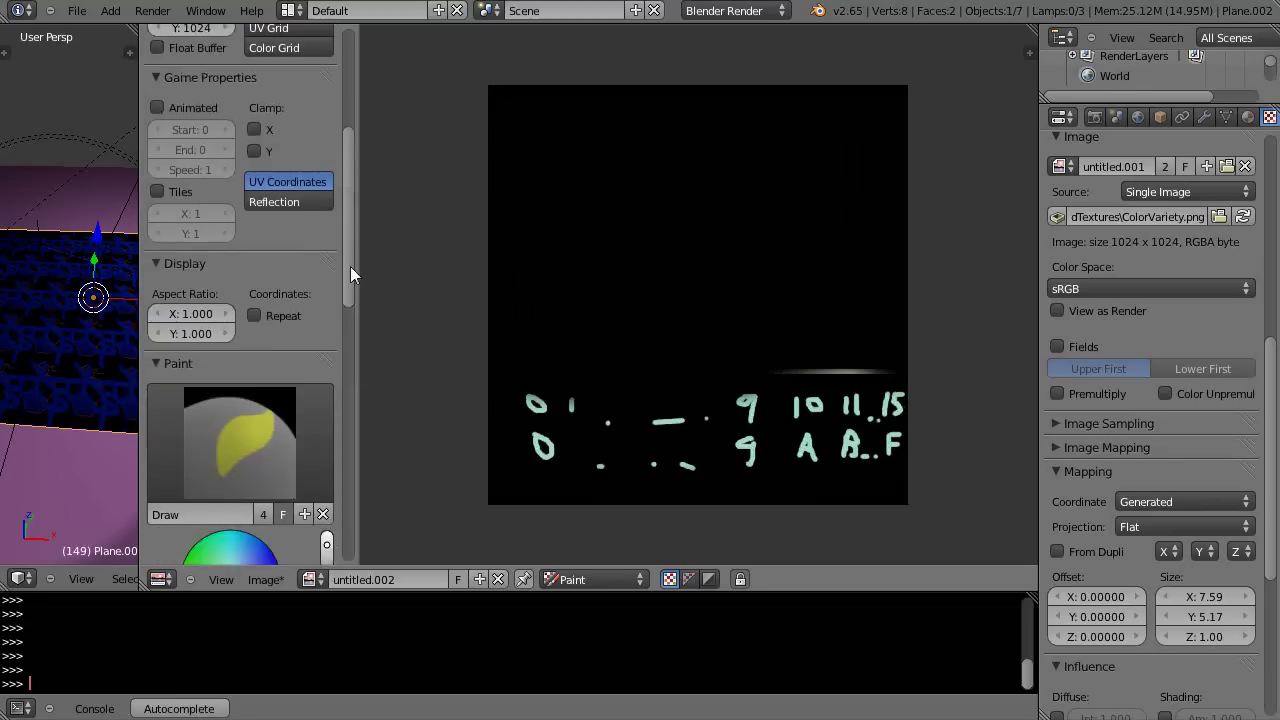
{"action": "scroll", "coordinate": [350, 266], "scroll_direction": "down", "scroll_amount": 5}
{"action": "left_click", "coordinate": [238, 457]}
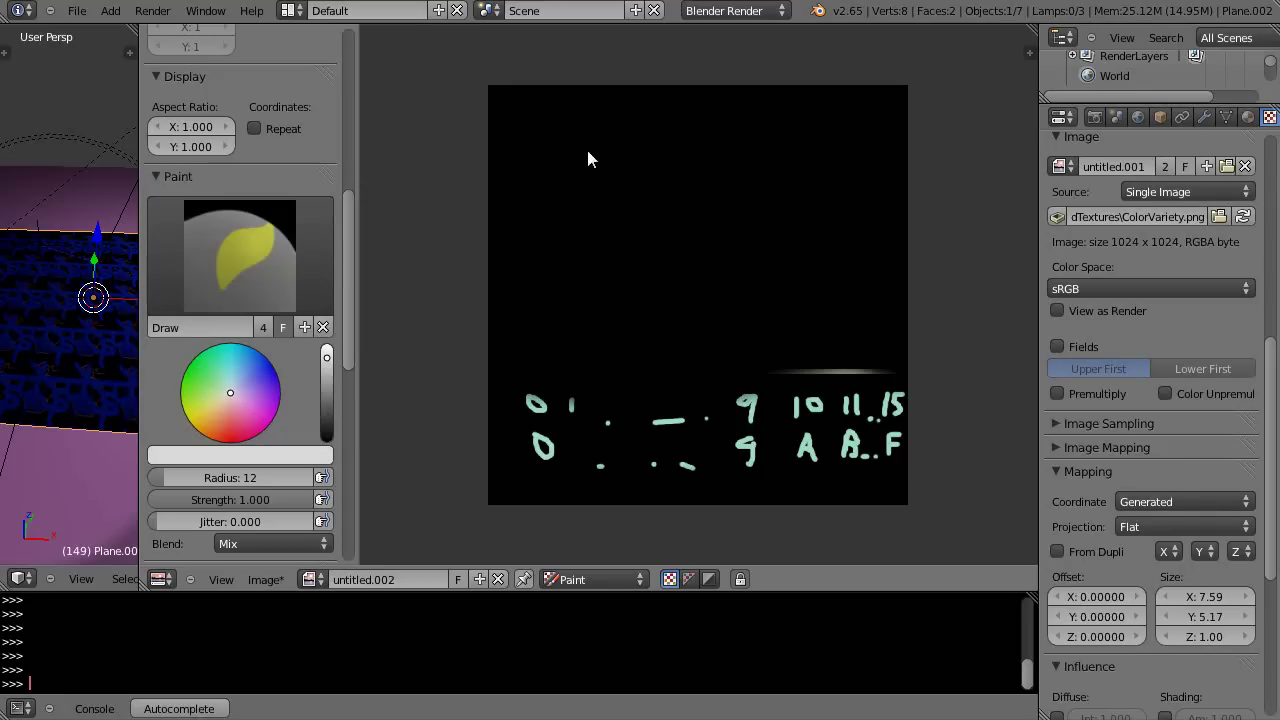
Paint a grey R and D9 across the top of the canvas
{"action": "left_click_drag", "start_coordinate": [529, 118], "coordinate": [563, 150]}
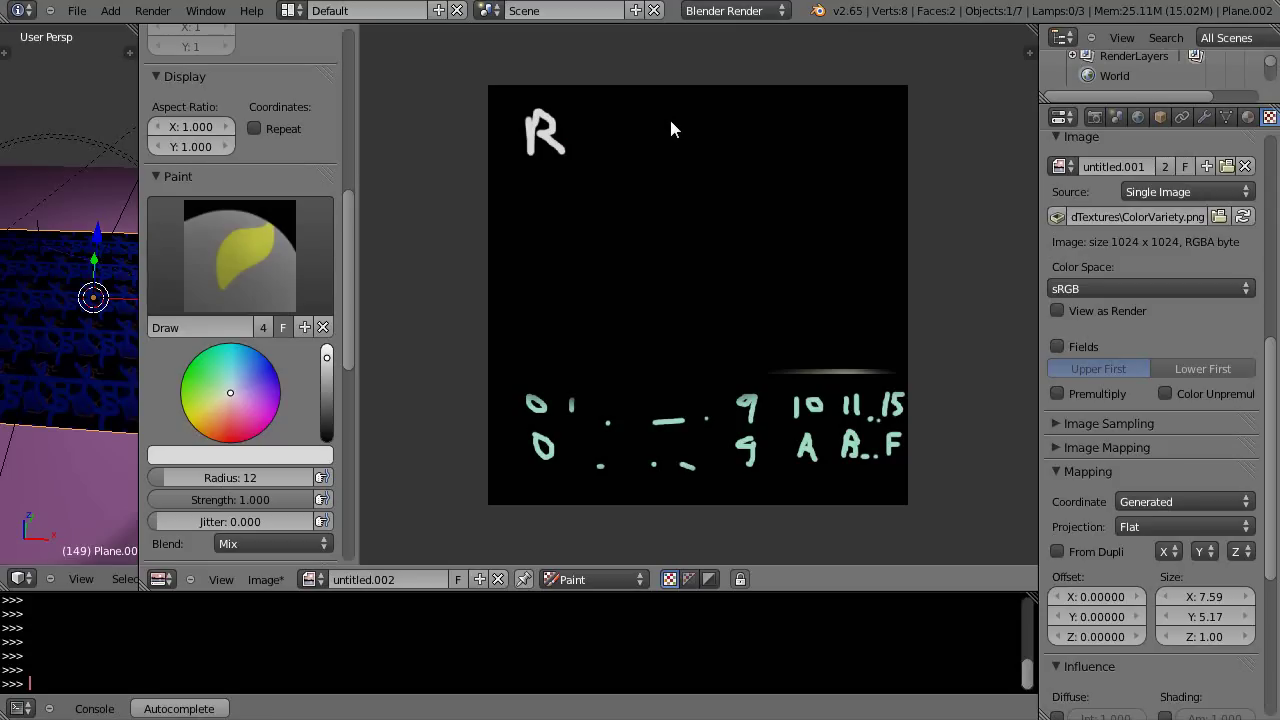
{"action": "mouse_move", "coordinate": [673, 114]}
{"action": "left_mouse_down"}
{"action": "mouse_move", "coordinate": [672, 150]}
{"action": "mouse_move", "coordinate": [677, 107]}
{"action": "mouse_move", "coordinate": [698, 120]}
{"action": "mouse_move", "coordinate": [686, 144]}
{"action": "left_mouse_up"}
{"action": "mouse_move", "coordinate": [736, 106]}
{"action": "left_mouse_down"}
{"action": "mouse_move", "coordinate": [716, 118]}
{"action": "mouse_move", "coordinate": [731, 121]}
{"action": "mouse_move", "coordinate": [735, 148]}
{"action": "left_mouse_up"}
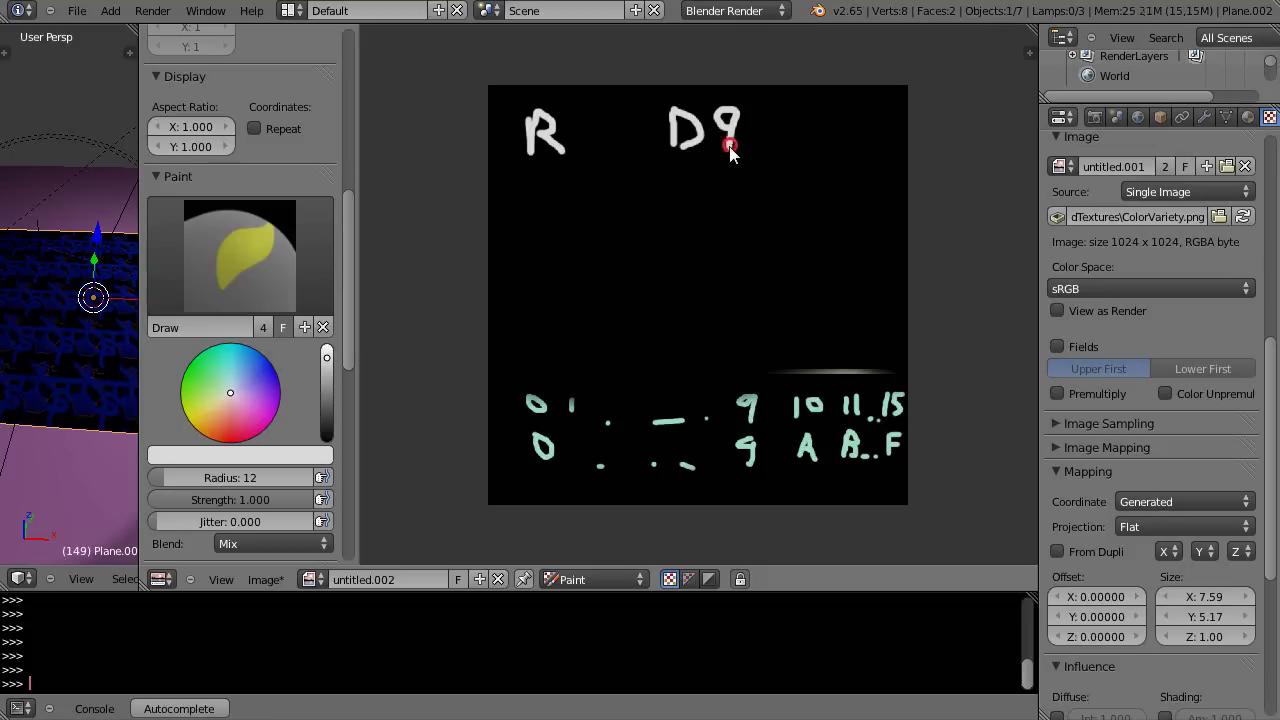
Touch up the D's lower left at brush radius 2, then 6, and outline a long box below
{"action": "key", "text": "f"}
{"action": "left_click", "coordinate": [872, 323]}
{"action": "left_click_drag", "start_coordinate": [681, 147], "coordinate": [673, 149]}
{"action": "key", "text": "f"}
{"action": "left_click", "coordinate": [660, 205]}
{"action": "left_click_drag", "start_coordinate": [673, 148], "coordinate": [677, 149]}
{"action": "mouse_move", "coordinate": [534, 250]}
{"action": "left_mouse_down"}
{"action": "mouse_move", "coordinate": [869, 255]}
{"action": "mouse_move", "coordinate": [874, 193]}
{"action": "mouse_move", "coordinate": [501, 199]}
{"action": "mouse_move", "coordinate": [498, 254]}
{"action": "mouse_move", "coordinate": [537, 254]}
{"action": "left_mouse_up"}
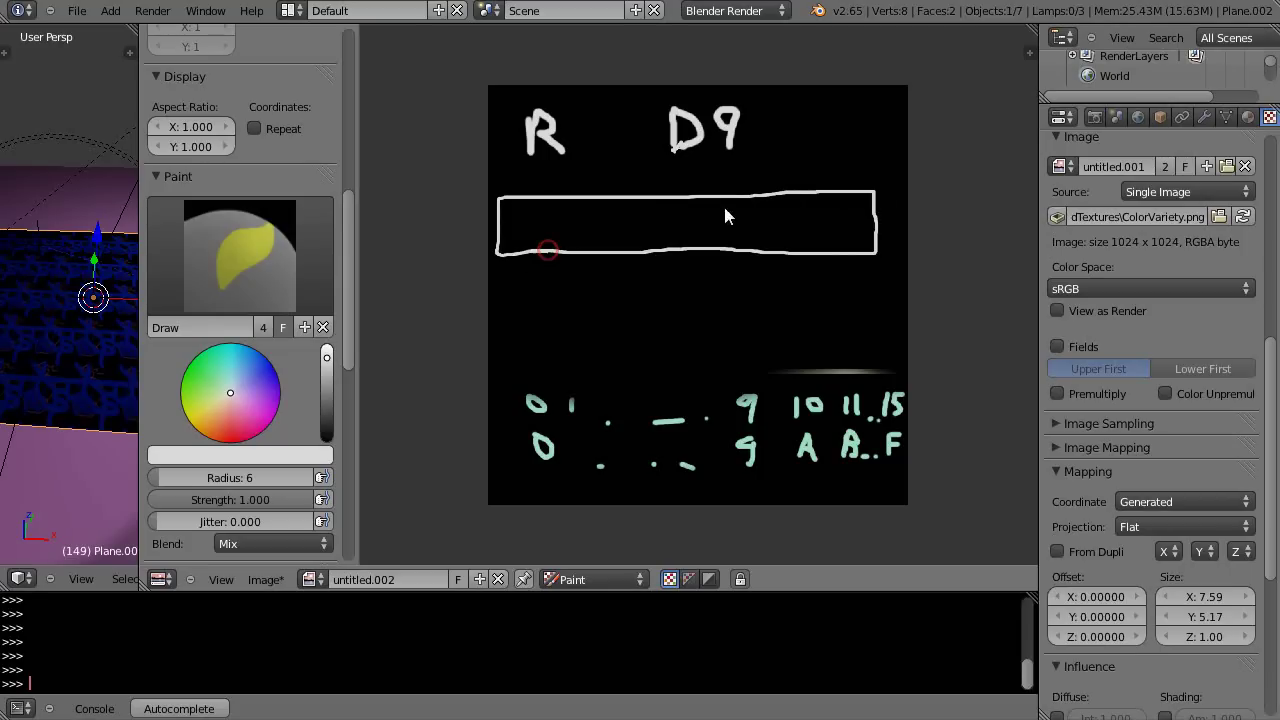
Split the box in half and draw arrows from D and 9 to each half
{"action": "left_click_drag", "start_coordinate": [681, 195], "coordinate": [680, 251]}
{"action": "left_click_drag", "start_coordinate": [677, 144], "coordinate": [671, 150]}
{"action": "left_click_drag", "start_coordinate": [673, 167], "coordinate": [648, 193]}
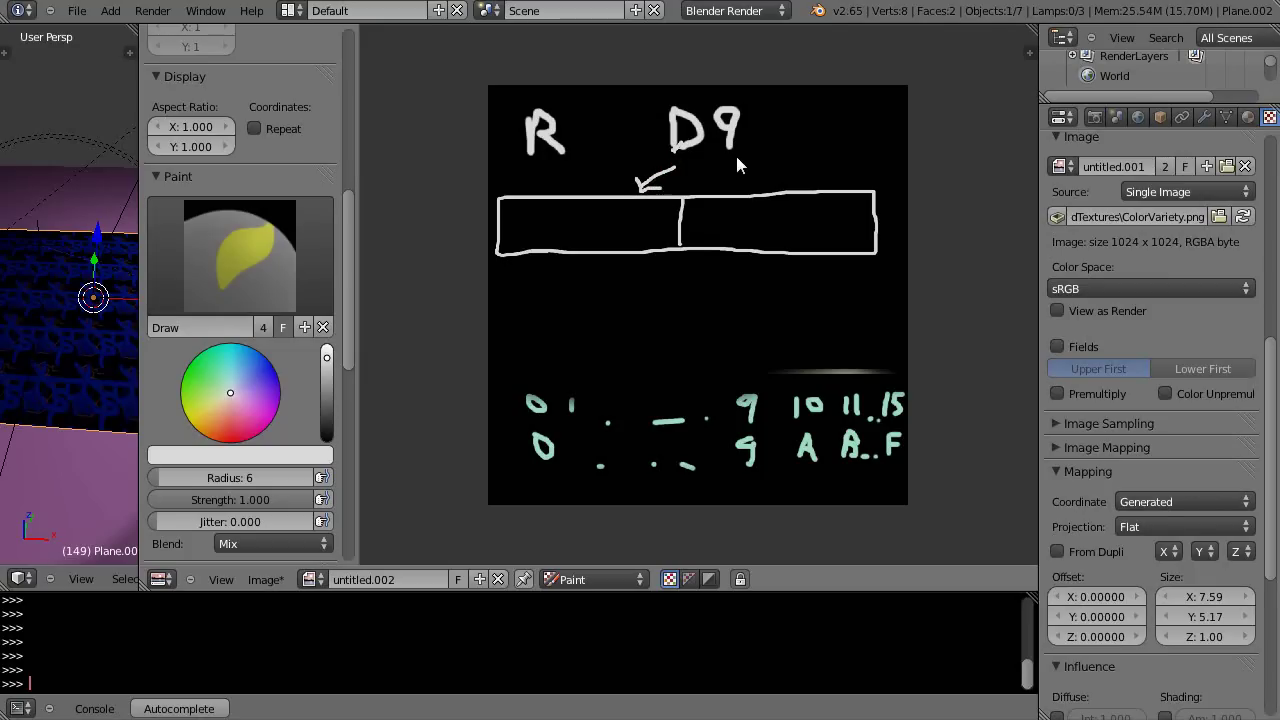
{"action": "mouse_move", "coordinate": [737, 157]}
{"action": "left_mouse_down"}
{"action": "mouse_move", "coordinate": [754, 190]}
{"action": "mouse_move", "coordinate": [777, 166]}
{"action": "left_mouse_up"}
Divide the right half into four cells holding 1 0 0 1, mark D|9, and add a brace
{"action": "left_click_drag", "start_coordinate": [774, 195], "coordinate": [775, 248]}
{"action": "left_click_drag", "start_coordinate": [820, 196], "coordinate": [822, 250]}
{"action": "left_click_drag", "start_coordinate": [723, 198], "coordinate": [723, 248]}
{"action": "left_click_drag", "start_coordinate": [701, 208], "coordinate": [701, 234]}
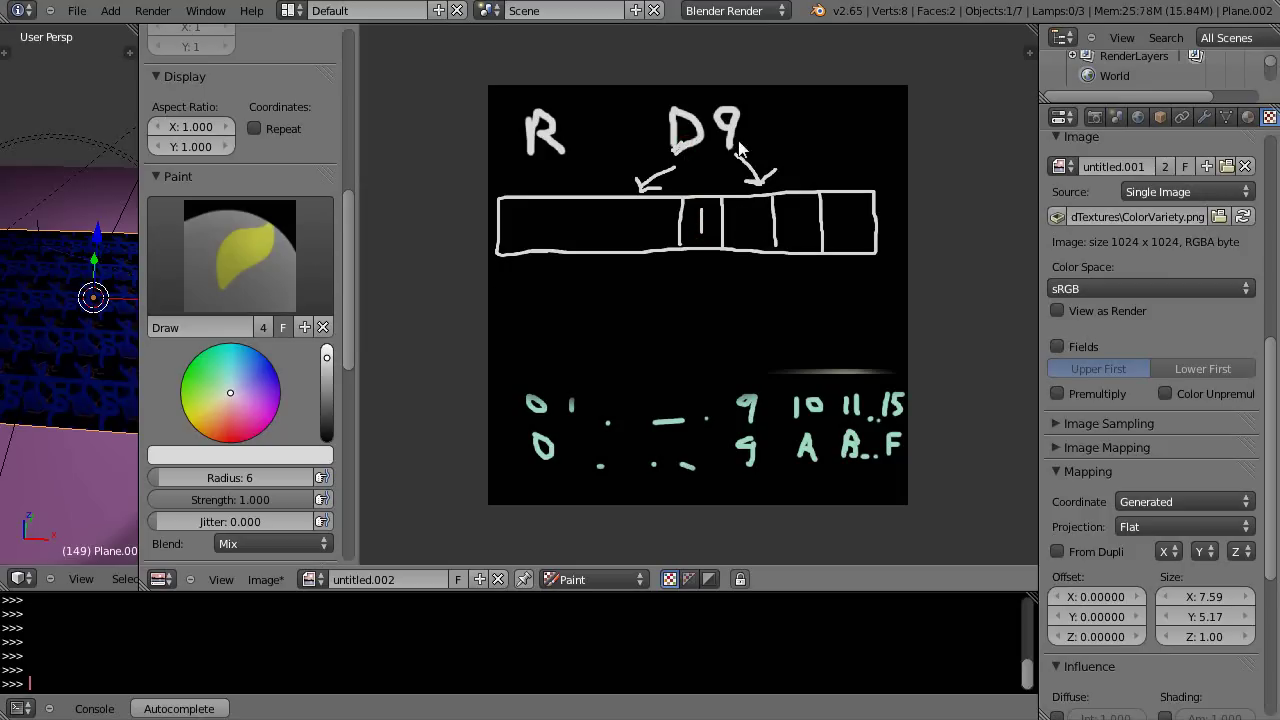
{"action": "left_click_drag", "start_coordinate": [706, 90], "coordinate": [711, 126]}
{"action": "key", "text": "ctrl+z"}
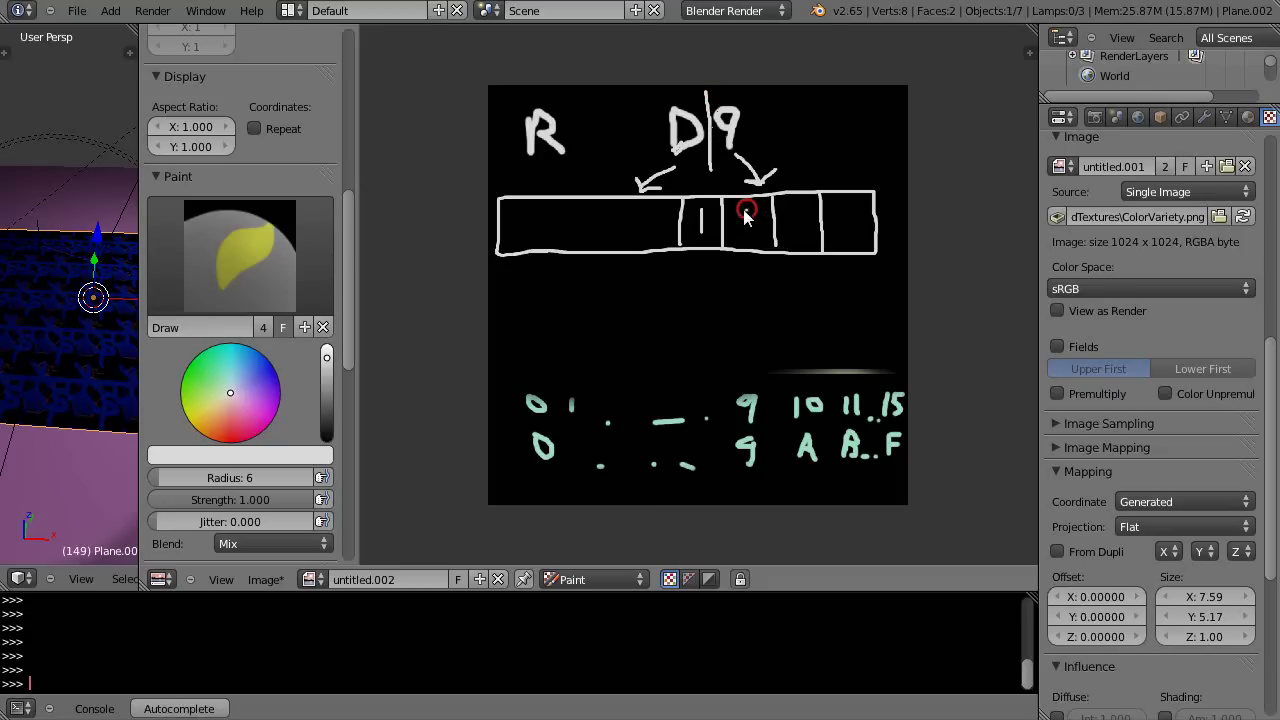
{"action": "mouse_move", "coordinate": [743, 206]}
{"action": "left_mouse_down"}
{"action": "mouse_move", "coordinate": [796, 228]}
{"action": "mouse_move", "coordinate": [806, 222]}
{"action": "mouse_move", "coordinate": [791, 207]}
{"action": "mouse_move", "coordinate": [844, 203]}
{"action": "mouse_move", "coordinate": [843, 238]}
{"action": "left_mouse_up"}
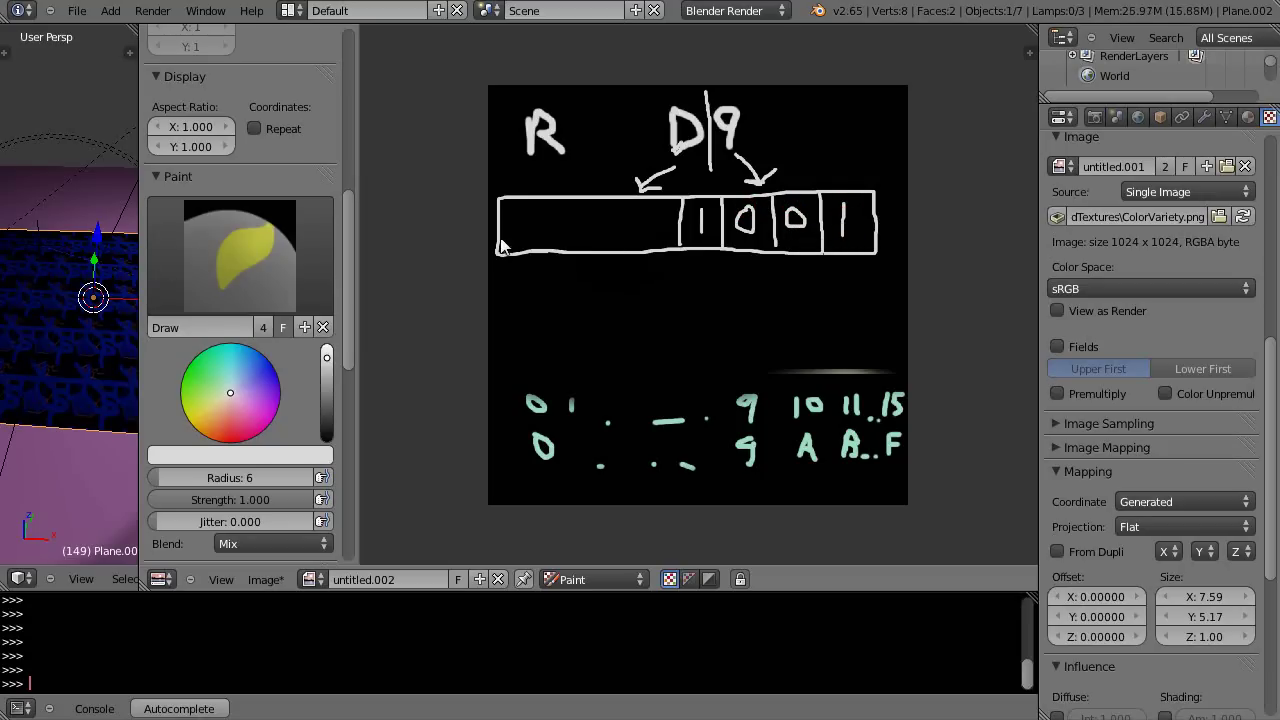
{"action": "mouse_move", "coordinate": [684, 264]}
{"action": "left_mouse_down"}
{"action": "mouse_move", "coordinate": [742, 298]}
{"action": "mouse_move", "coordinate": [835, 309]}
{"action": "mouse_move", "coordinate": [880, 305]}
{"action": "mouse_move", "coordinate": [887, 290]}
{"action": "mouse_move", "coordinate": [666, 288]}
{"action": "mouse_move", "coordinate": [648, 313]}
{"action": "mouse_move", "coordinate": [520, 312]}
{"action": "mouse_move", "coordinate": [497, 289]}
{"action": "left_mouse_up"}
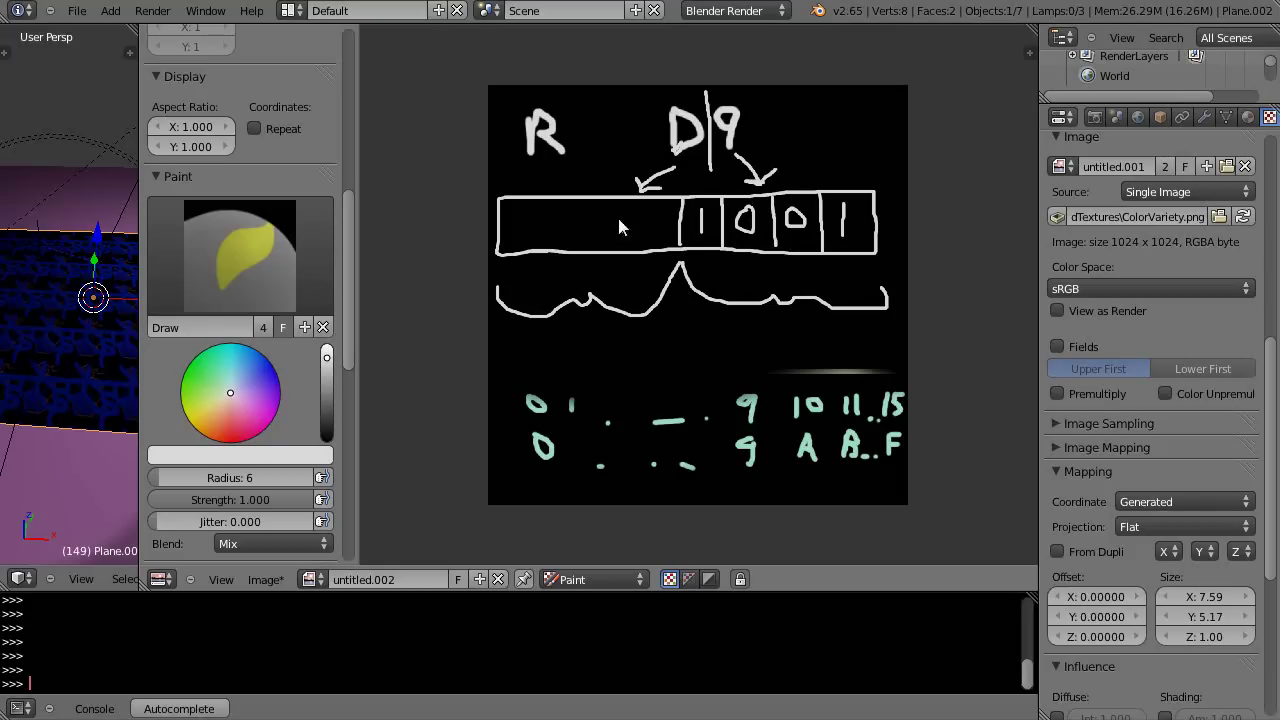
Divide the left half into four cells and label both halves 8 4 2 1 underneath
{"action": "left_click_drag", "start_coordinate": [591, 198], "coordinate": [590, 250]}
{"action": "left_click_drag", "start_coordinate": [634, 197], "coordinate": [634, 250]}
{"action": "left_click_drag", "start_coordinate": [544, 199], "coordinate": [544, 250]}
{"action": "mouse_move", "coordinate": [849, 261]}
{"action": "left_mouse_down"}
{"action": "mouse_move", "coordinate": [744, 268]}
{"action": "mouse_move", "coordinate": [752, 261]}
{"action": "mouse_move", "coordinate": [750, 277]}
{"action": "mouse_move", "coordinate": [706, 258]}
{"action": "left_mouse_up"}
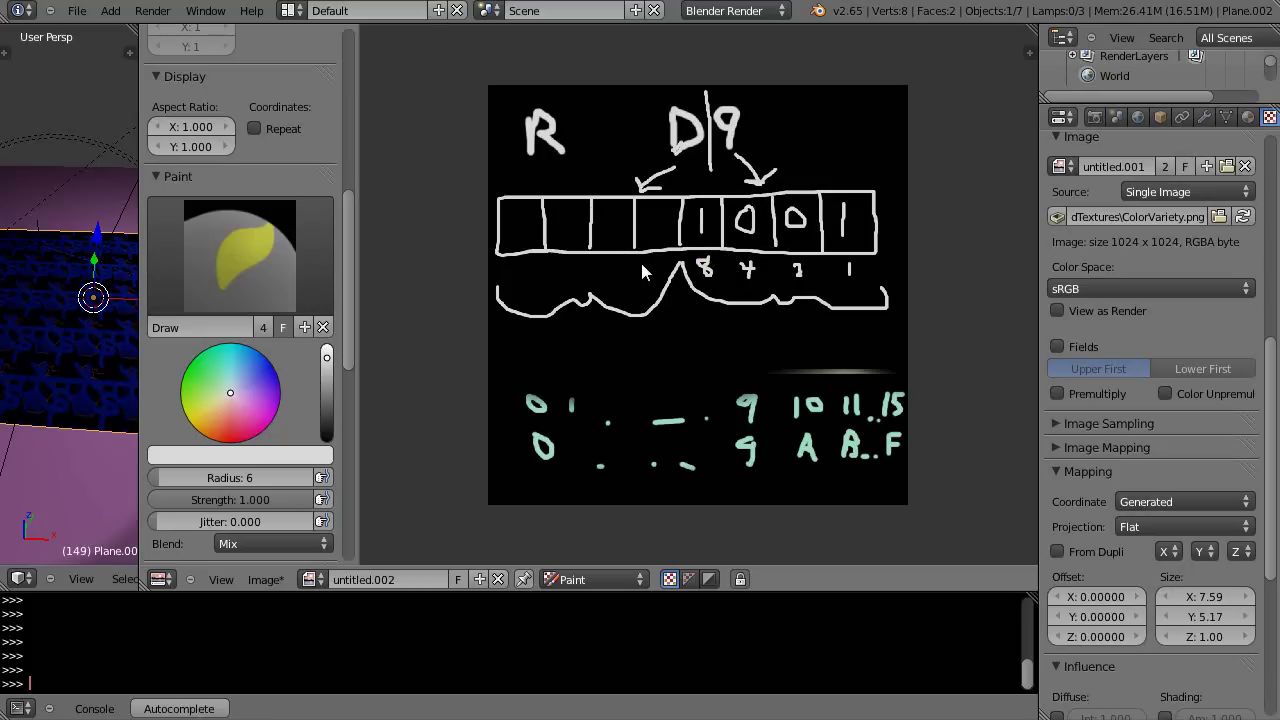
{"action": "left_click_drag", "start_coordinate": [650, 259], "coordinate": [648, 266]}
{"action": "mouse_move", "coordinate": [650, 258]}
{"action": "left_mouse_down"}
{"action": "mouse_move", "coordinate": [615, 274]}
{"action": "mouse_move", "coordinate": [562, 266]}
{"action": "mouse_move", "coordinate": [570, 278]}
{"action": "mouse_move", "coordinate": [512, 278]}
{"action": "mouse_move", "coordinate": [516, 260]}
{"action": "left_mouse_up"}
Fill the left half's four cells with 1 1 0 1
{"action": "left_click_drag", "start_coordinate": [518, 208], "coordinate": [515, 228]}
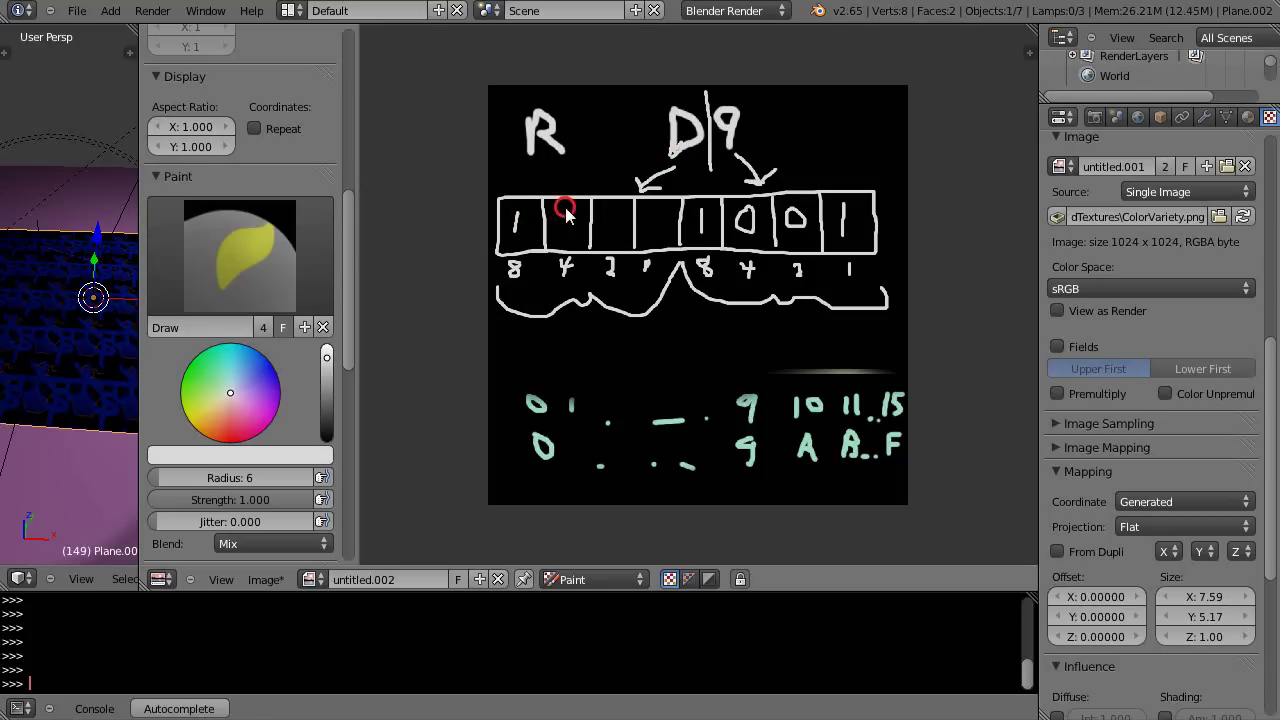
{"action": "left_click_drag", "start_coordinate": [566, 209], "coordinate": [560, 240]}
{"action": "left_click_drag", "start_coordinate": [615, 212], "coordinate": [616, 214]}
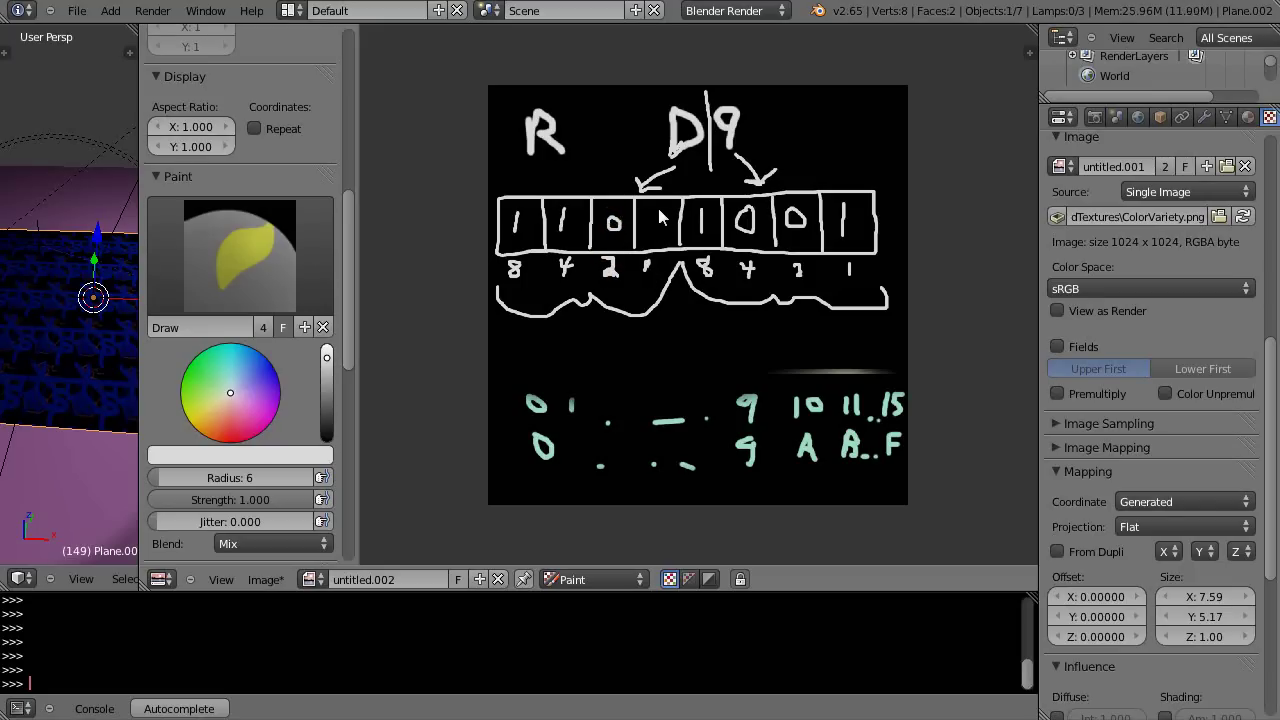
{"action": "left_click_drag", "start_coordinate": [655, 210], "coordinate": [651, 235]}
Draw the nibble divider and write place values 1 through 64 above the cells
{"action": "left_click_drag", "start_coordinate": [681, 177], "coordinate": [681, 262]}
{"action": "mouse_move", "coordinate": [844, 154]}
{"action": "left_mouse_down"}
{"action": "mouse_move", "coordinate": [844, 170]}
{"action": "mouse_move", "coordinate": [803, 165]}
{"action": "mouse_move", "coordinate": [807, 175]}
{"action": "left_mouse_up"}
{"action": "mouse_move", "coordinate": [731, 164]}
{"action": "left_mouse_down"}
{"action": "mouse_move", "coordinate": [738, 184]}
{"action": "mouse_move", "coordinate": [702, 190]}
{"action": "mouse_move", "coordinate": [703, 176]}
{"action": "mouse_move", "coordinate": [654, 155]}
{"action": "mouse_move", "coordinate": [663, 166]}
{"action": "mouse_move", "coordinate": [651, 172]}
{"action": "mouse_move", "coordinate": [665, 170]}
{"action": "mouse_move", "coordinate": [602, 191]}
{"action": "mouse_move", "coordinate": [627, 191]}
{"action": "left_mouse_up"}
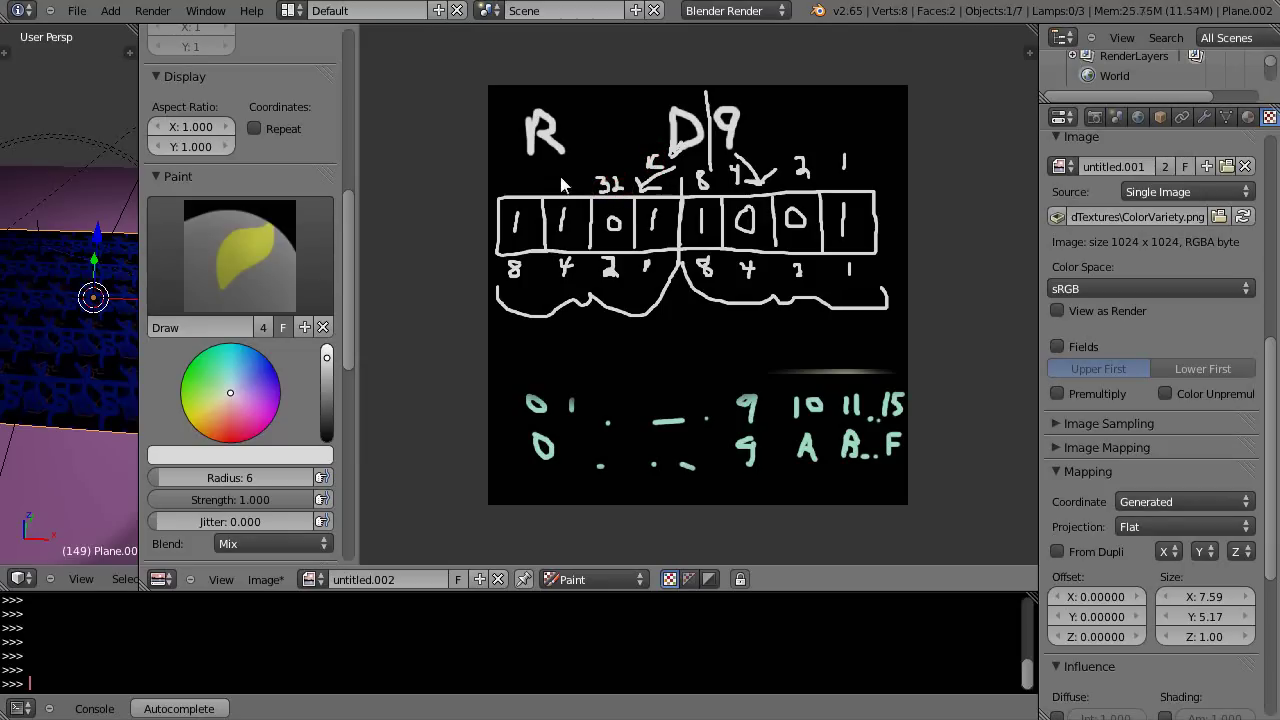
{"action": "mouse_move", "coordinate": [557, 168]}
{"action": "left_mouse_down"}
{"action": "mouse_move", "coordinate": [557, 190]}
{"action": "mouse_move", "coordinate": [576, 180]}
{"action": "left_mouse_up"}
{"action": "left_click_drag", "start_coordinate": [571, 166], "coordinate": [572, 190]}
Write 128 above the first cell and begin the sum with 128 below the brace
{"action": "mouse_move", "coordinate": [491, 172]}
{"action": "left_mouse_down"}
{"action": "mouse_move", "coordinate": [492, 186]}
{"action": "mouse_move", "coordinate": [514, 171]}
{"action": "mouse_move", "coordinate": [510, 185]}
{"action": "mouse_move", "coordinate": [509, 170]}
{"action": "left_mouse_up"}
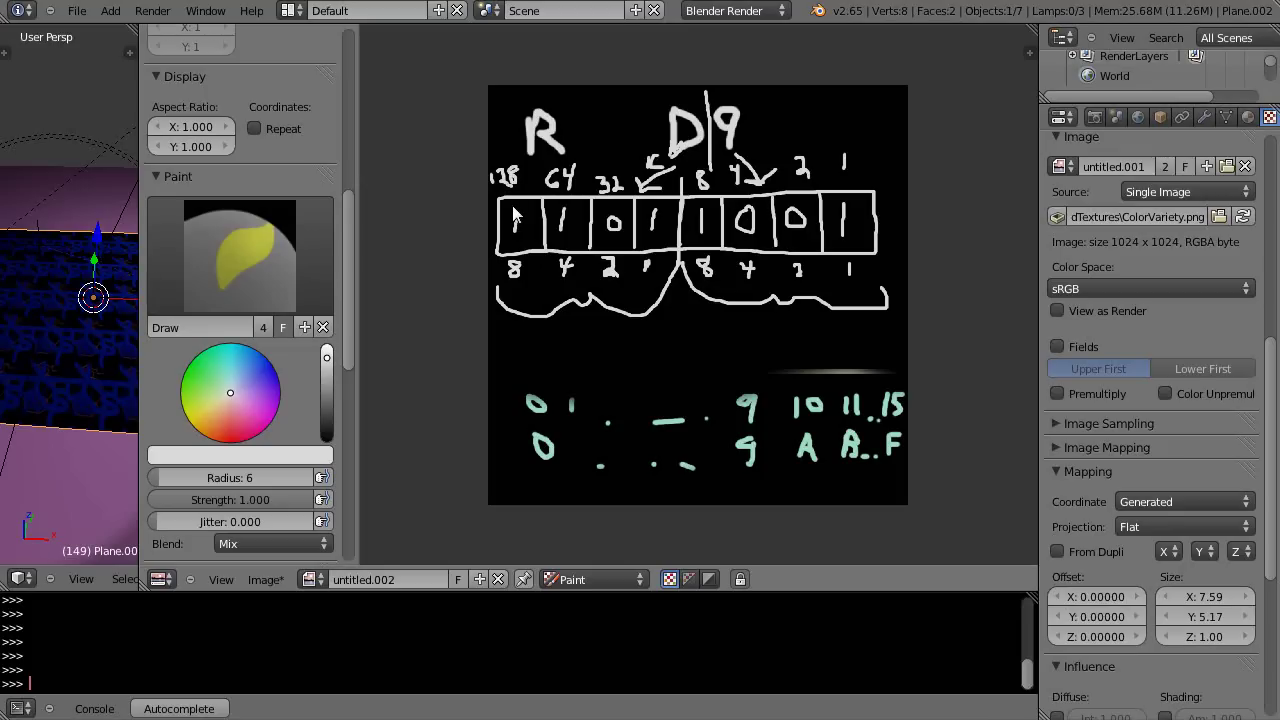
{"action": "left_click_drag", "start_coordinate": [510, 343], "coordinate": [507, 357]}
{"action": "mouse_move", "coordinate": [538, 342]}
{"action": "left_mouse_down"}
{"action": "mouse_move", "coordinate": [541, 361]}
{"action": "mouse_move", "coordinate": [569, 352]}
{"action": "left_mouse_up"}
Complete the sum below as 128+64+16+8+1 = 217
{"action": "left_click_drag", "start_coordinate": [561, 344], "coordinate": [561, 361]}
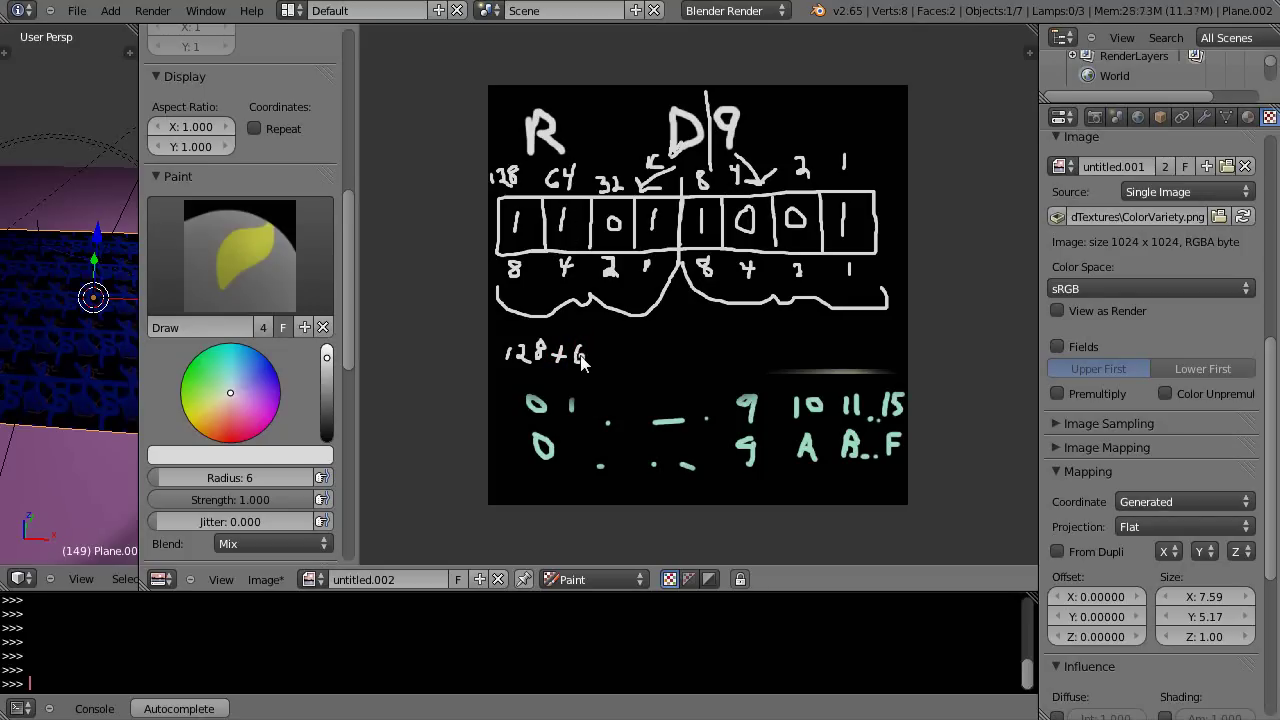
{"action": "mouse_move", "coordinate": [577, 362]}
{"action": "left_mouse_down"}
{"action": "mouse_move", "coordinate": [605, 358]}
{"action": "mouse_move", "coordinate": [598, 371]}
{"action": "left_mouse_up"}
{"action": "mouse_move", "coordinate": [656, 342]}
{"action": "left_mouse_down"}
{"action": "mouse_move", "coordinate": [654, 362]}
{"action": "mouse_move", "coordinate": [668, 352]}
{"action": "mouse_move", "coordinate": [703, 365]}
{"action": "mouse_move", "coordinate": [728, 342]}
{"action": "mouse_move", "coordinate": [766, 363]}
{"action": "mouse_move", "coordinate": [782, 350]}
{"action": "left_mouse_up"}
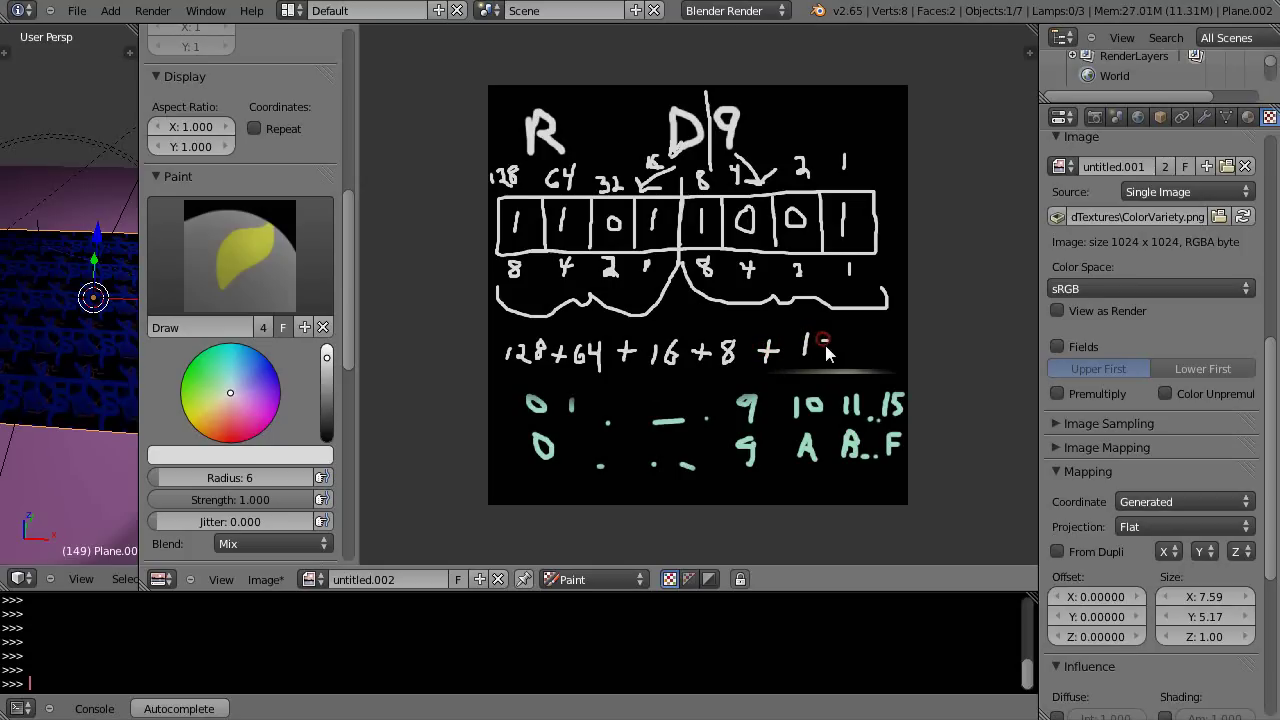
{"action": "left_click", "coordinate": [823, 342]}
{"action": "left_click", "coordinate": [823, 351]}
{"action": "left_click_drag", "start_coordinate": [845, 339], "coordinate": [866, 356]}
Write = 217 after D|9 at the top of the canvas
{"action": "left_click_drag", "start_coordinate": [766, 121], "coordinate": [782, 118]}
{"action": "mouse_move", "coordinate": [767, 131]}
{"action": "left_mouse_down"}
{"action": "mouse_move", "coordinate": [833, 131]}
{"action": "mouse_move", "coordinate": [860, 131]}
{"action": "left_mouse_up"}
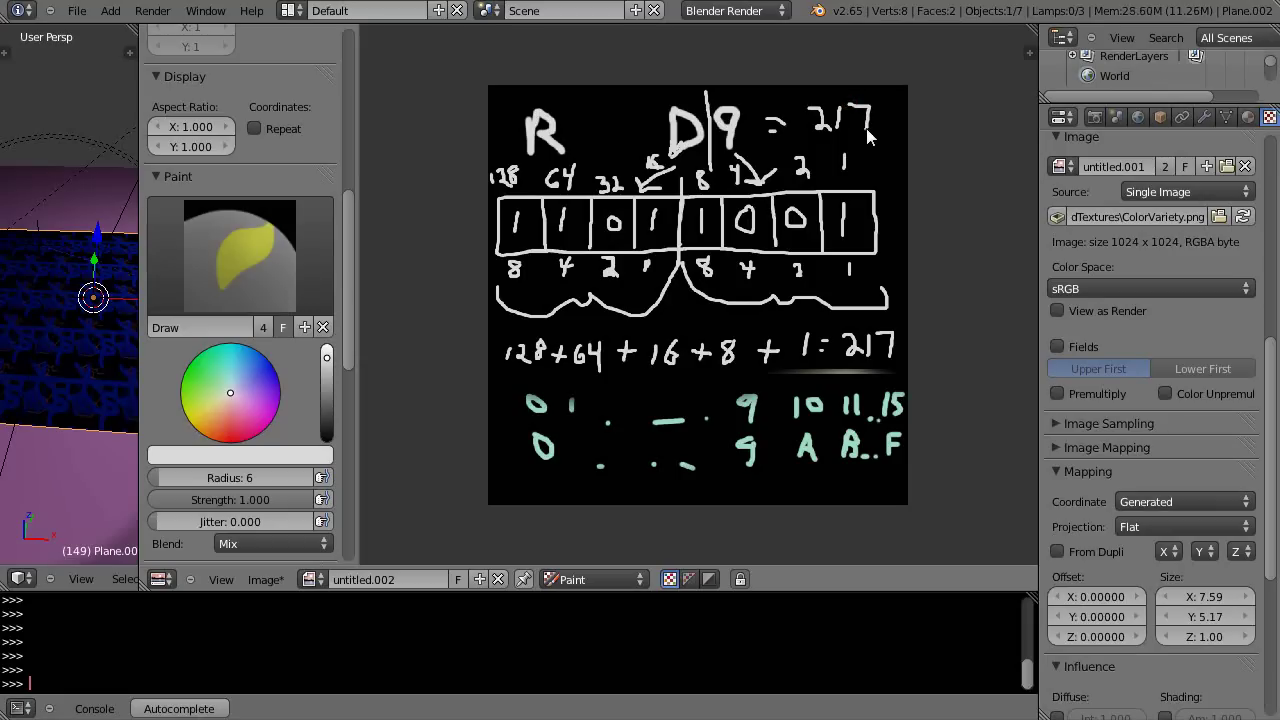
{"action": "left_click", "coordinate": [236, 459]}
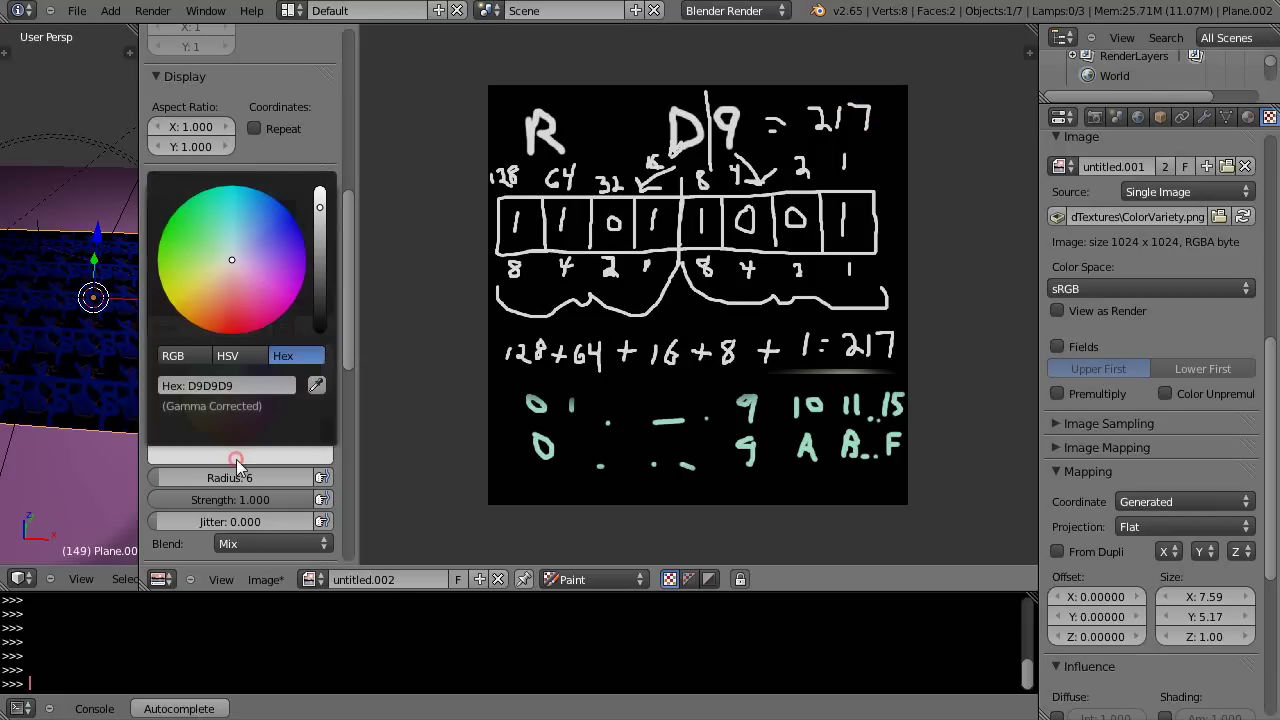
Show the grey brush colour as RGB, reading 0.850 per channel
{"action": "left_click", "coordinate": [171, 358]}
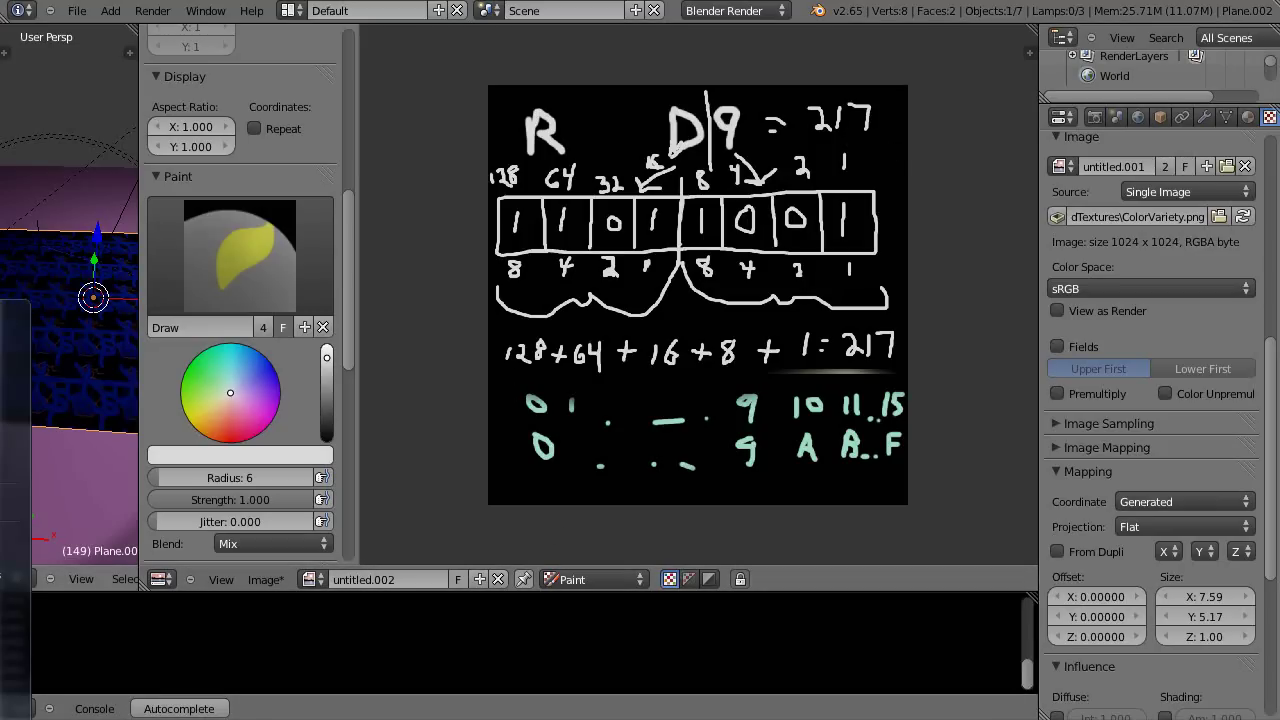
Compute 255 × 0.85 = 216.75 in Windows Calculator, then move it off the canvas
{"action": "key", "text": "Return"}
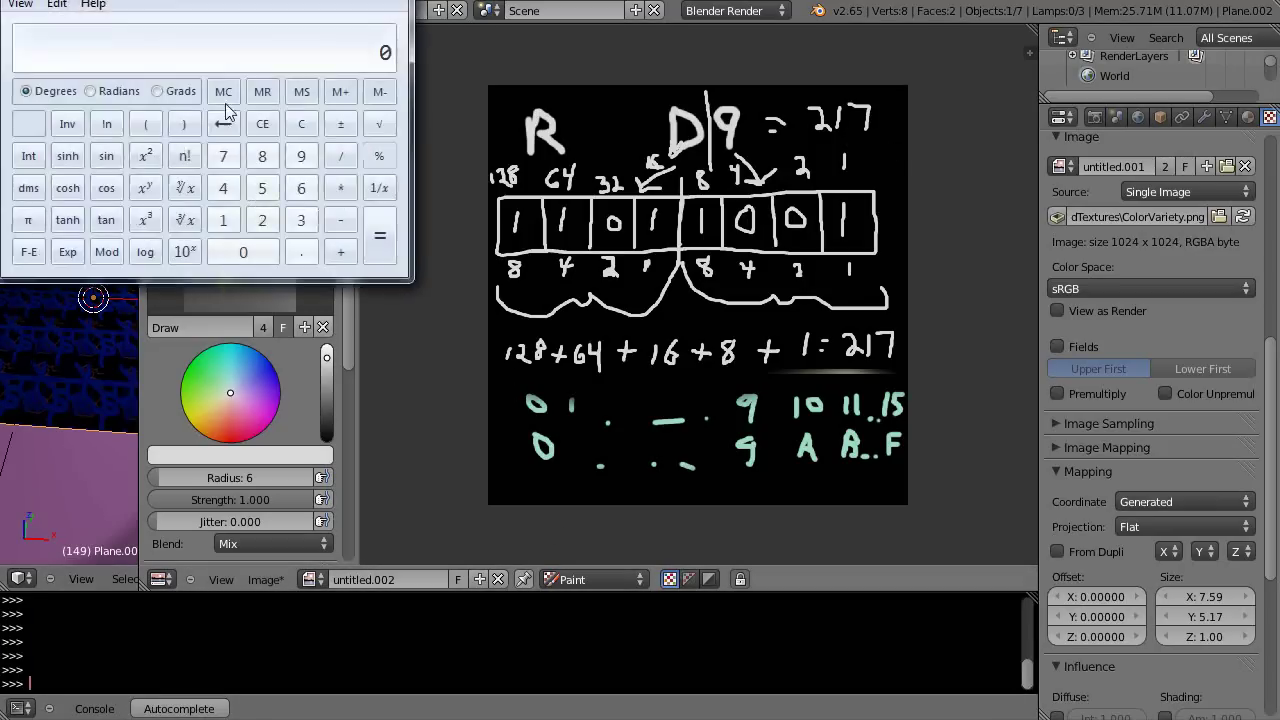
{"action": "left_click_drag", "start_coordinate": [232, 4], "coordinate": [267, 77]}
{"action": "left_click", "coordinate": [301, 299]}
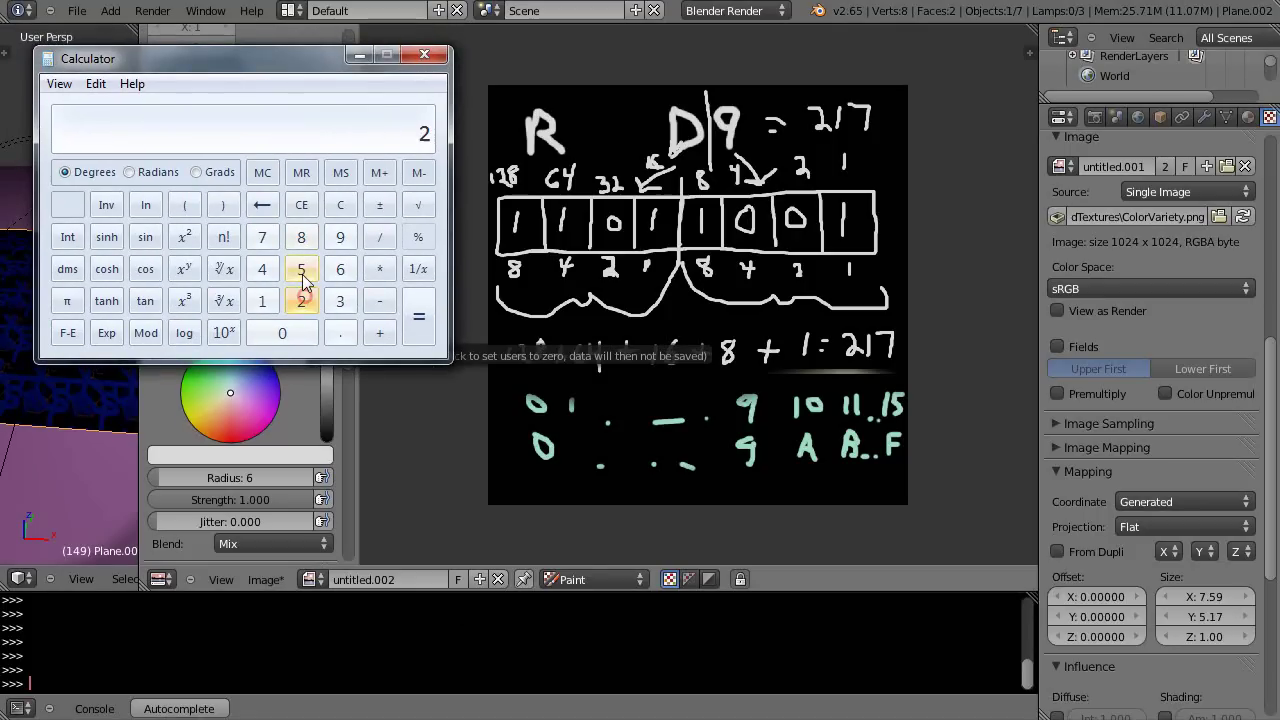
{"action": "double_click", "coordinate": [301, 267]}
{"action": "left_click", "coordinate": [379, 270]}
{"action": "left_click", "coordinate": [340, 333]}
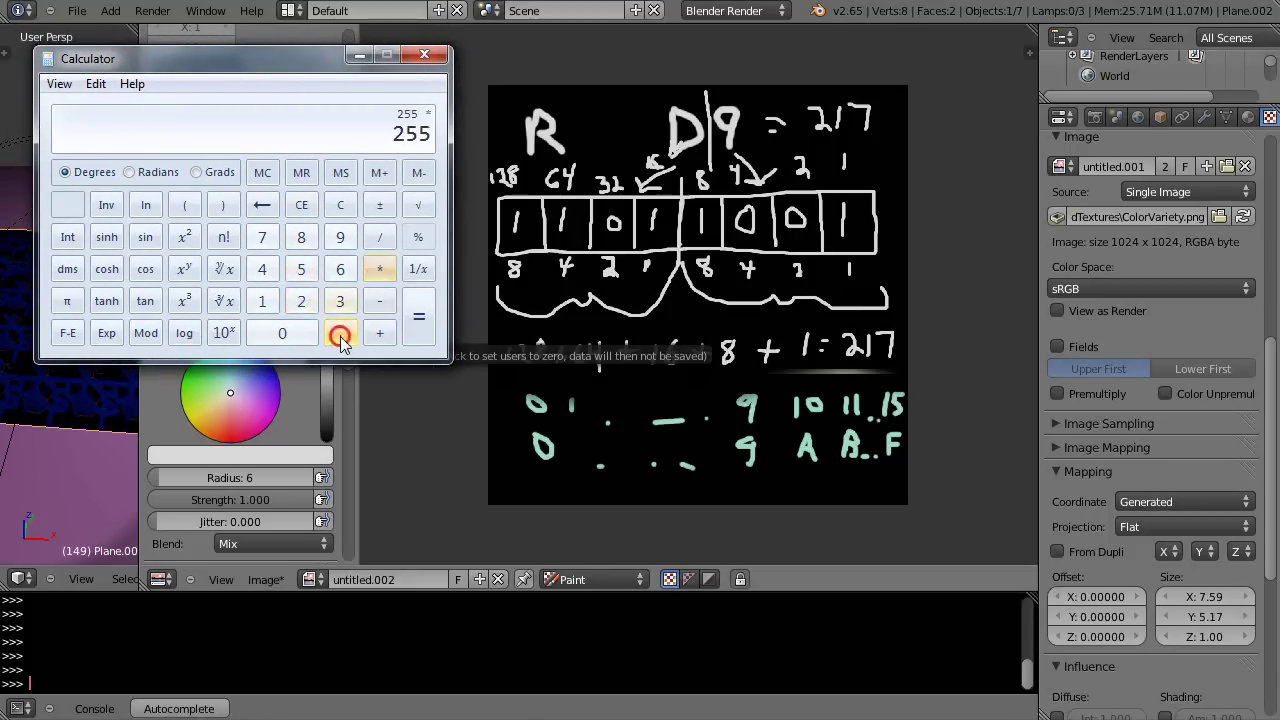
{"action": "left_click", "coordinate": [301, 237]}
{"action": "left_click", "coordinate": [301, 269]}
{"action": "left_click", "coordinate": [416, 314]}
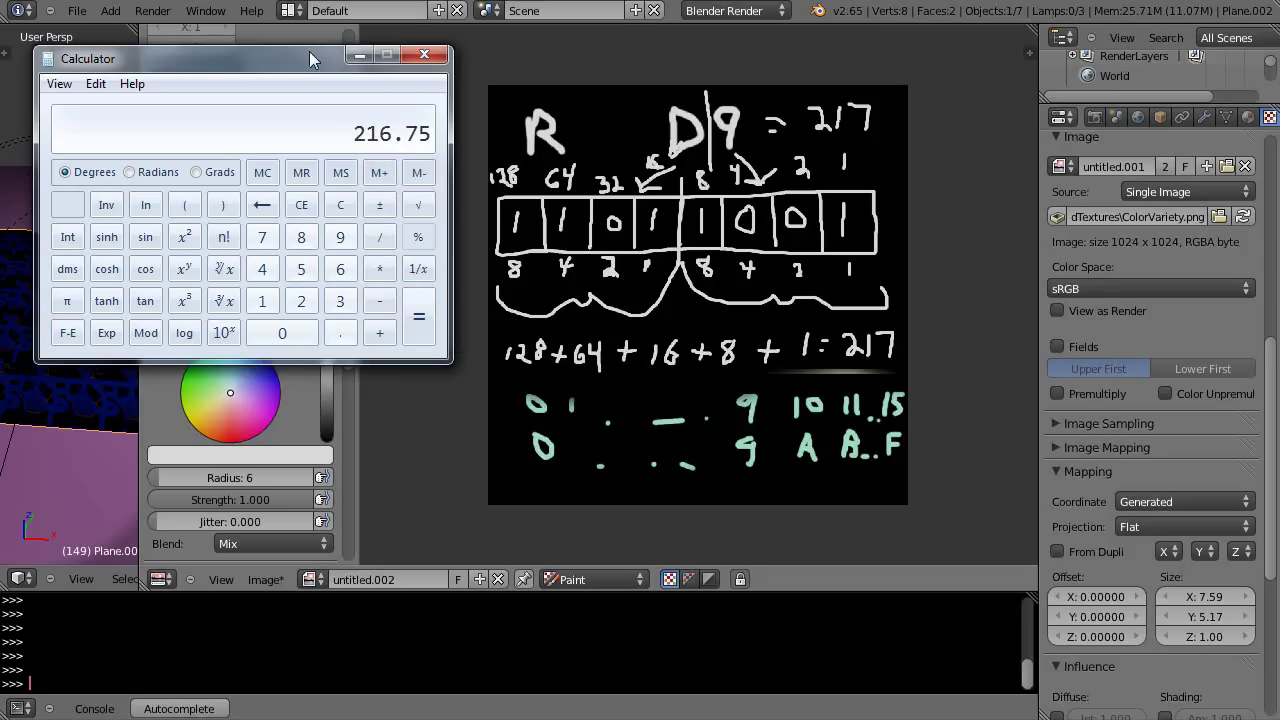
{"action": "mouse_move", "coordinate": [309, 51]}
{"action": "left_mouse_down"}
{"action": "mouse_move", "coordinate": [114, 101]}
{"action": "mouse_move", "coordinate": [6, 169]}
{"action": "mouse_move", "coordinate": [0, 220]}
{"action": "left_mouse_up"}
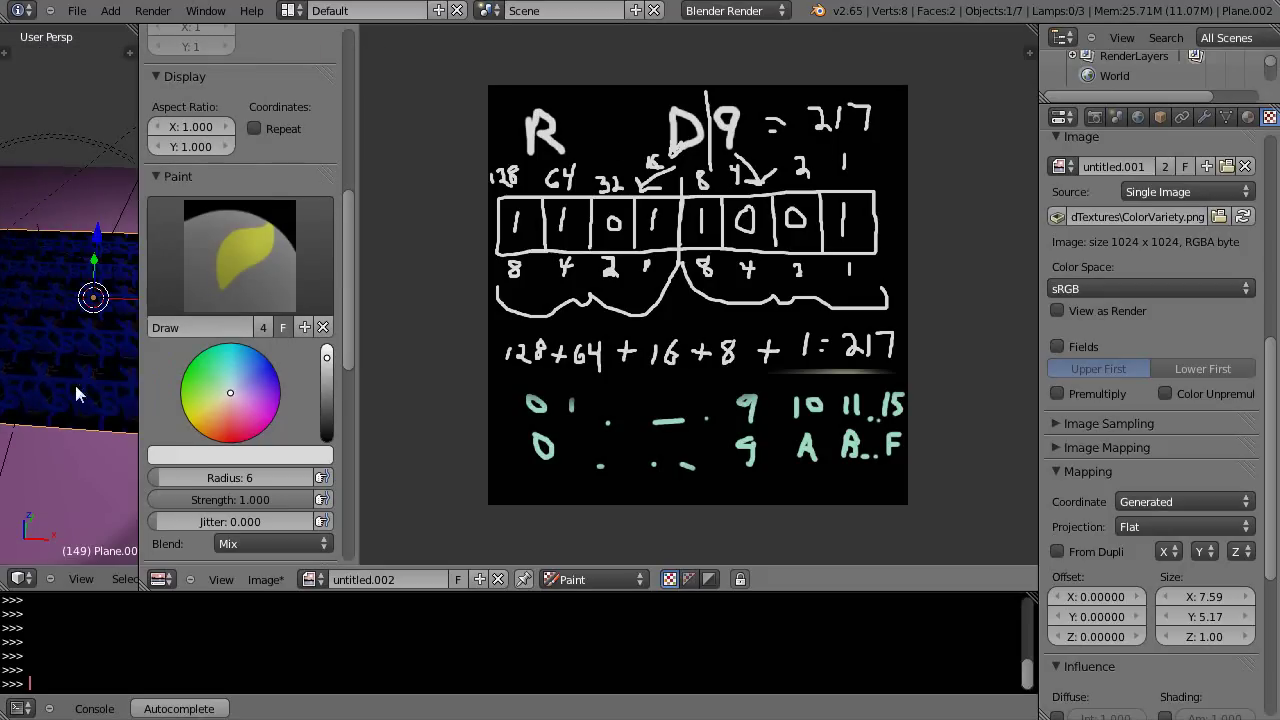